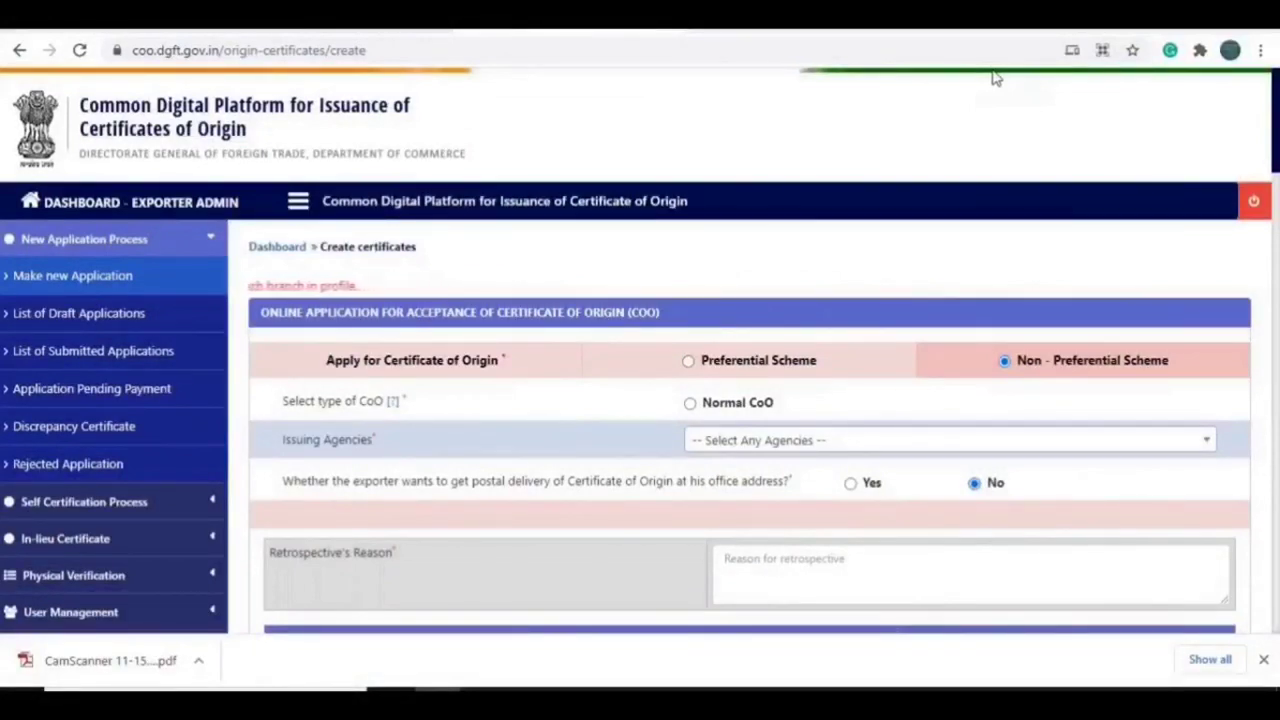
Step: Return to the exporter dashboard and open the online application for Certificate of Origin
click(626, 52)
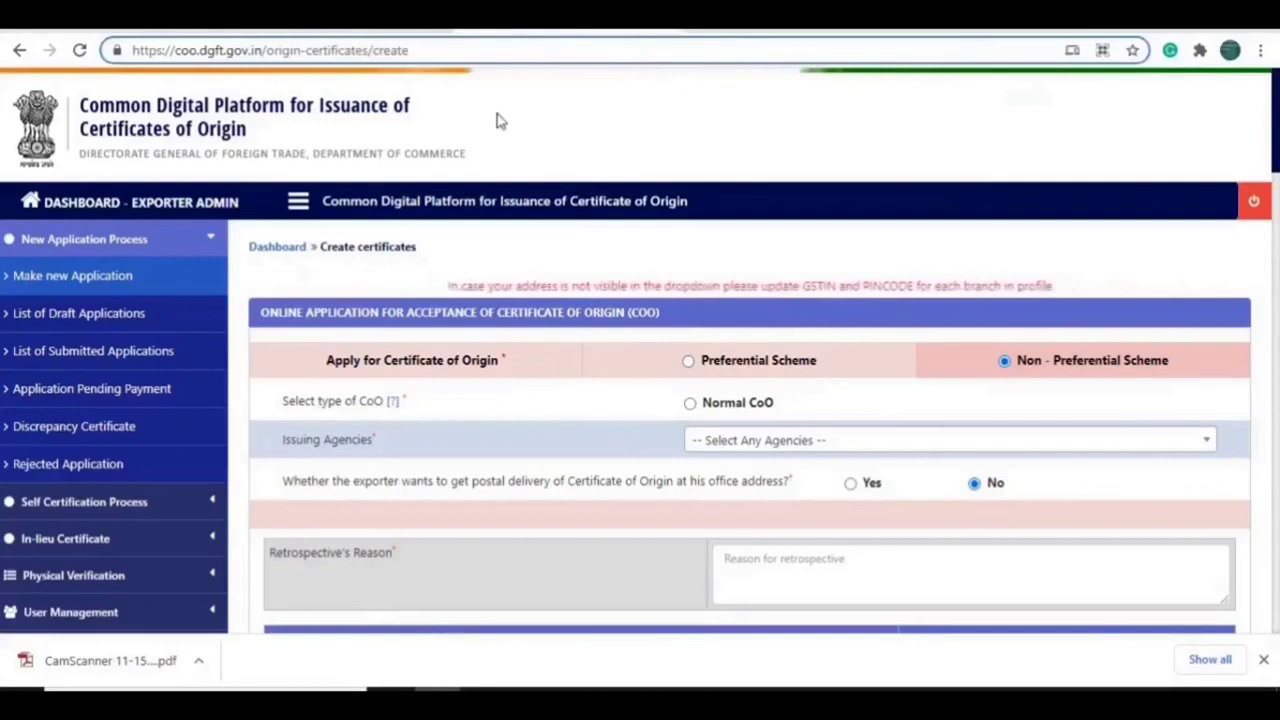
click(284, 250)
click(284, 250)
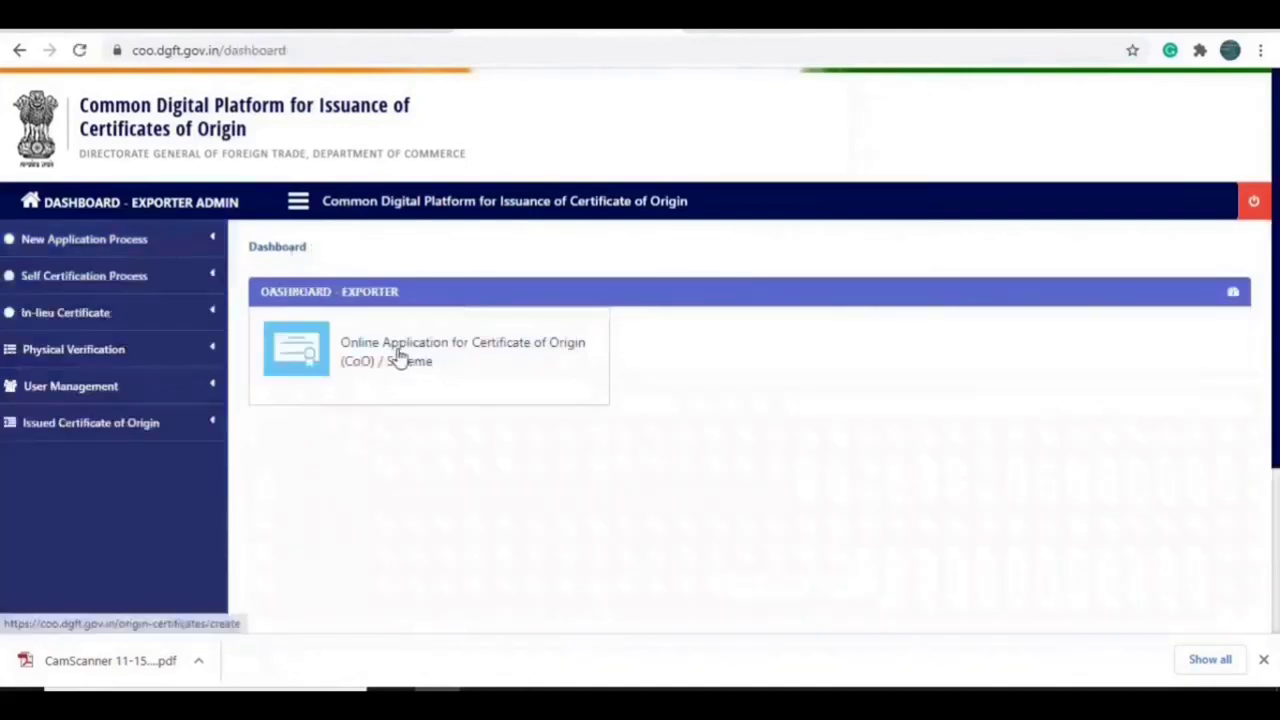
click(505, 355)
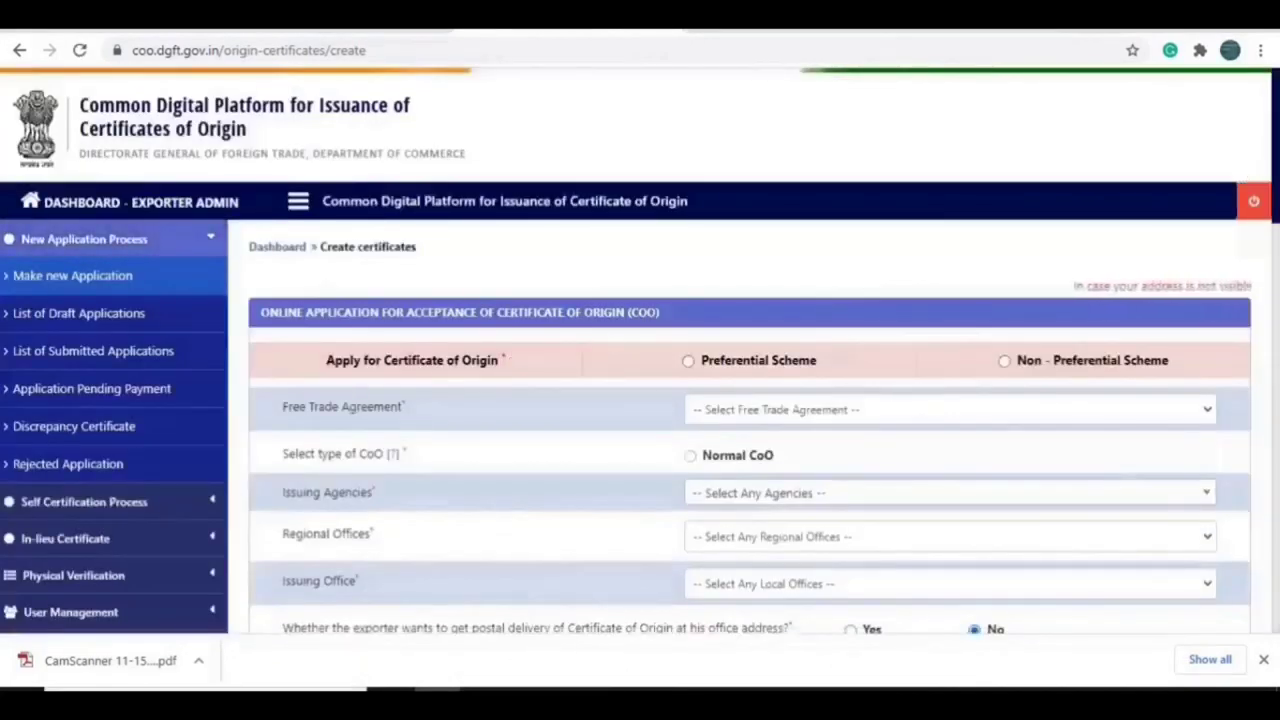
Step: Apply for the certificate under the Non-Preferential Scheme and choose the Normal CoO type
scroll(1097, 300, down, 1)
scroll(830, 167, down, 2)
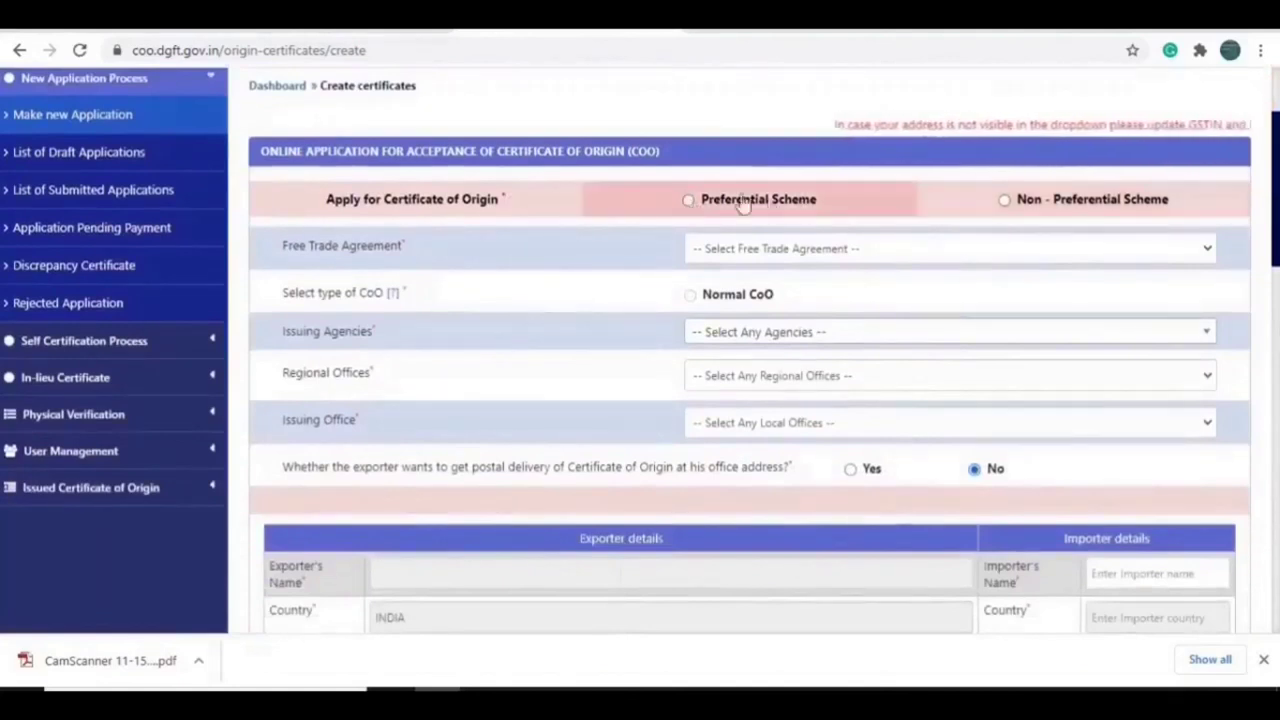
click(1020, 203)
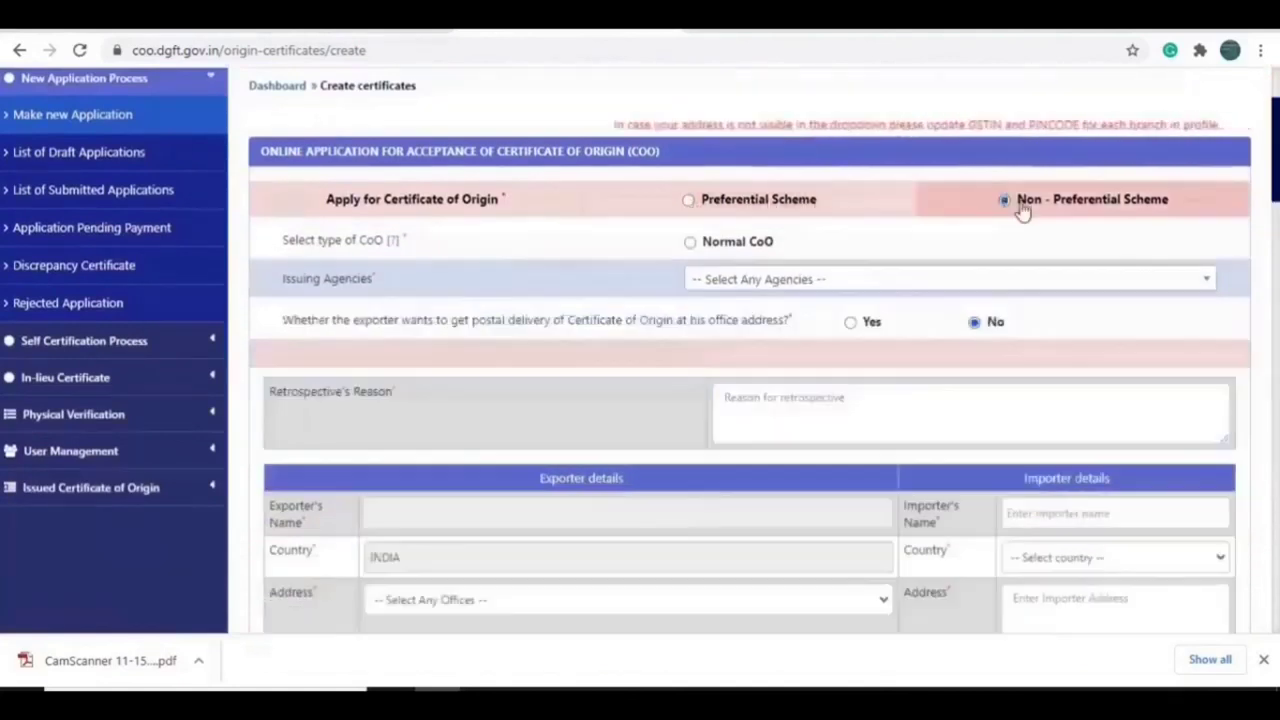
click(691, 244)
Step: Set the issuing agency to URBAN EXIM CARE ASSOCIATION, with URBAN EXIM CARE ASSOCIATION - AHMEDABAD as regional and issuing office
click(712, 279)
text(urba)
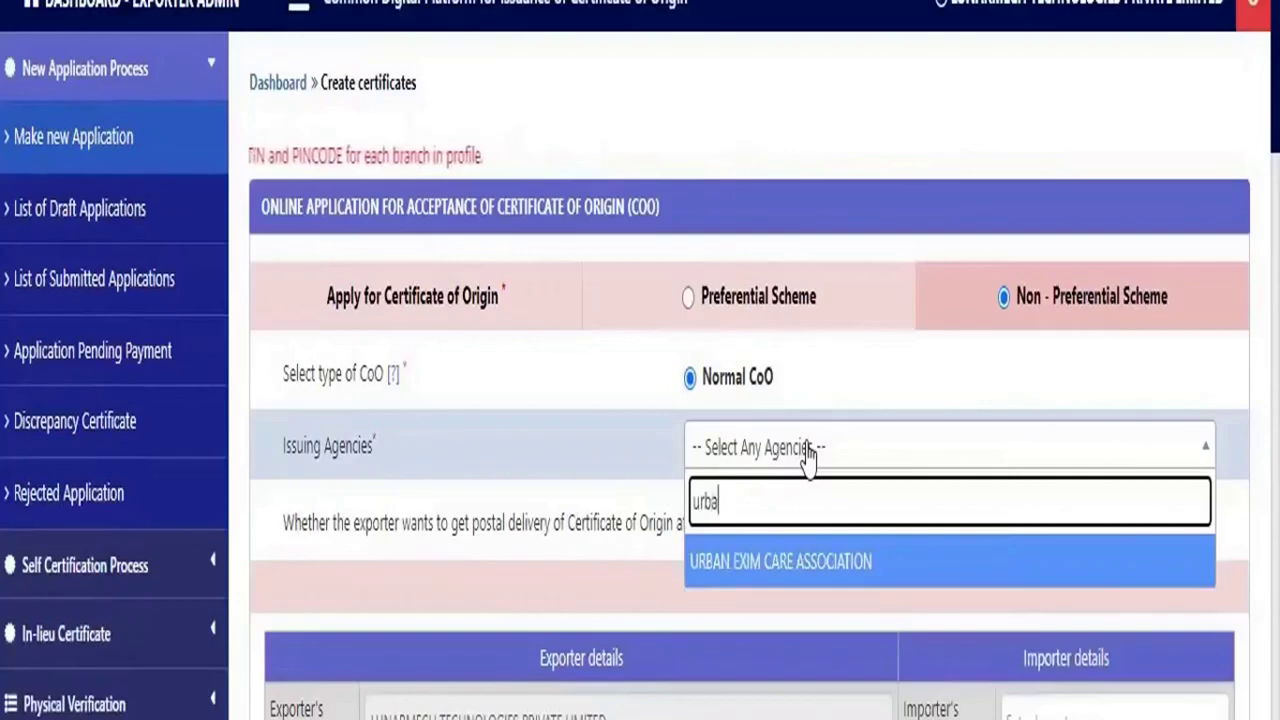
click(806, 570)
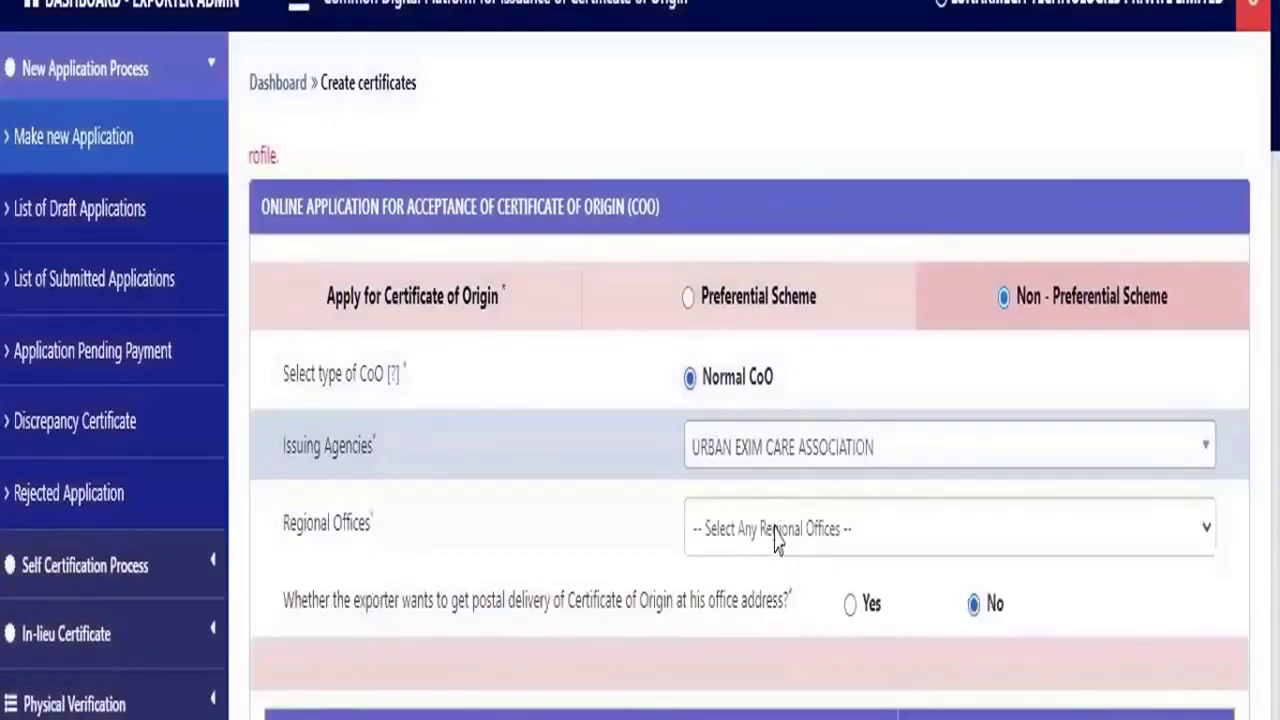
click(775, 540)
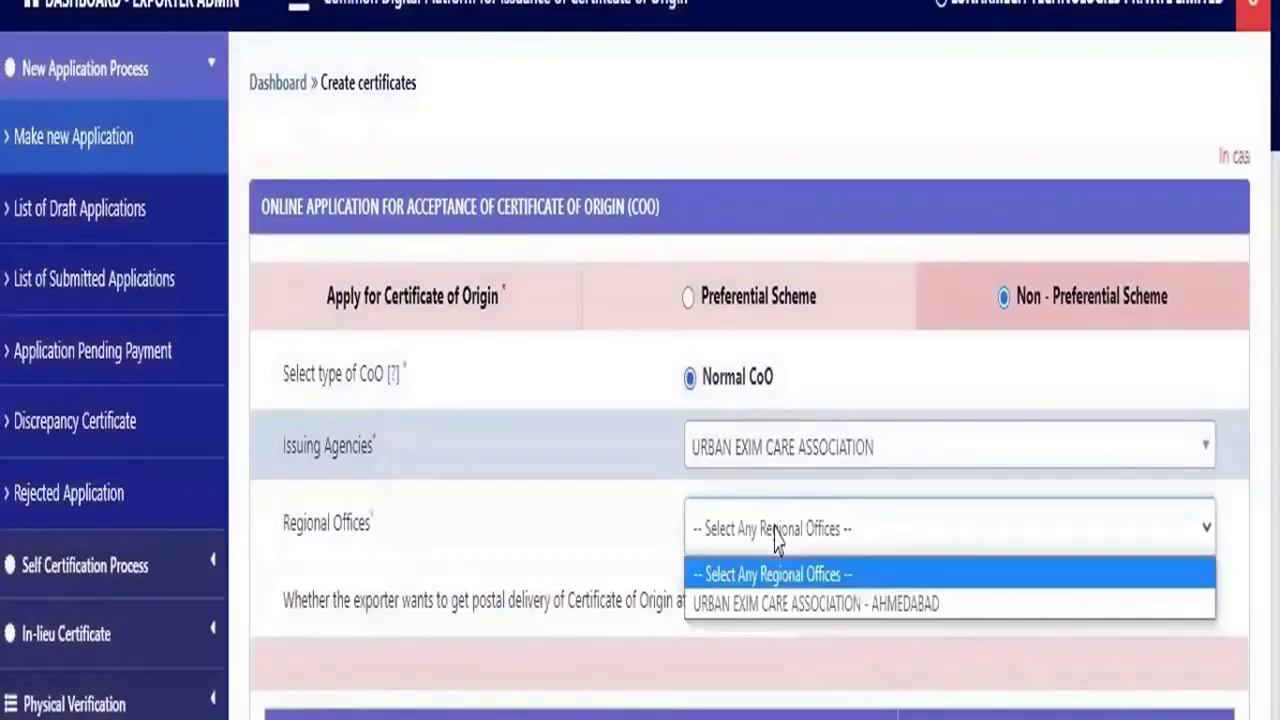
click(778, 604)
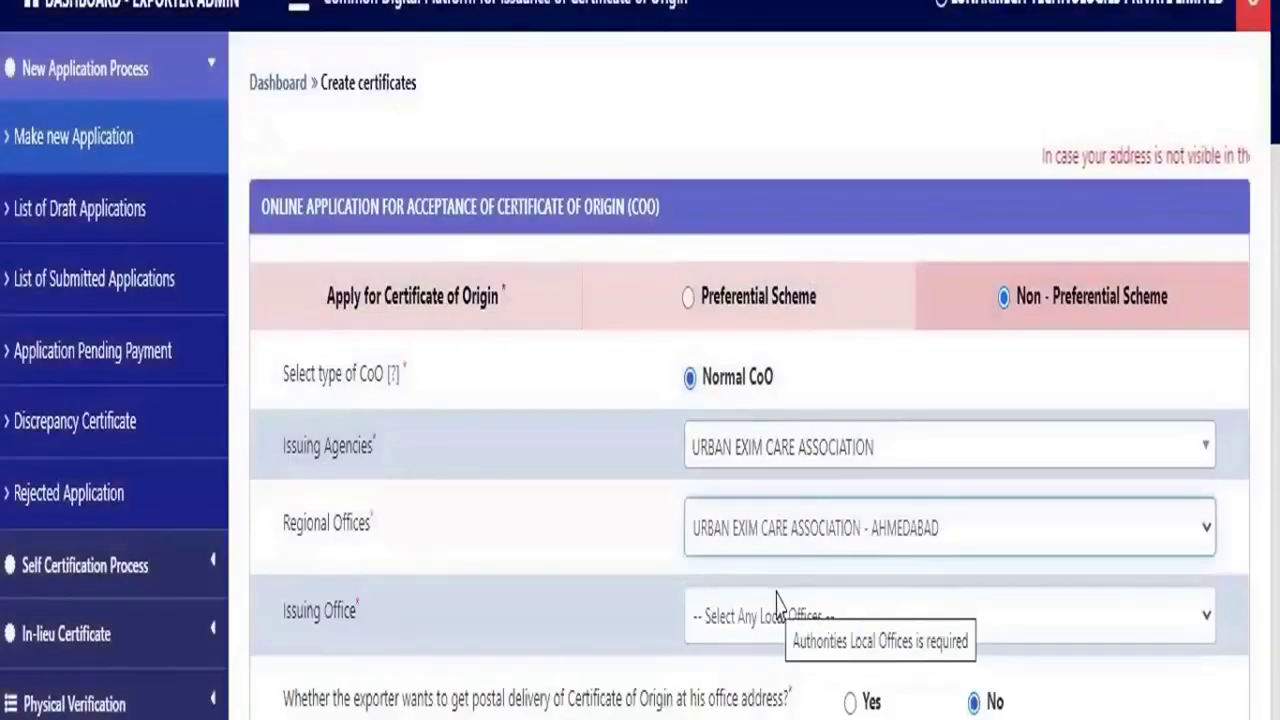
click(757, 617)
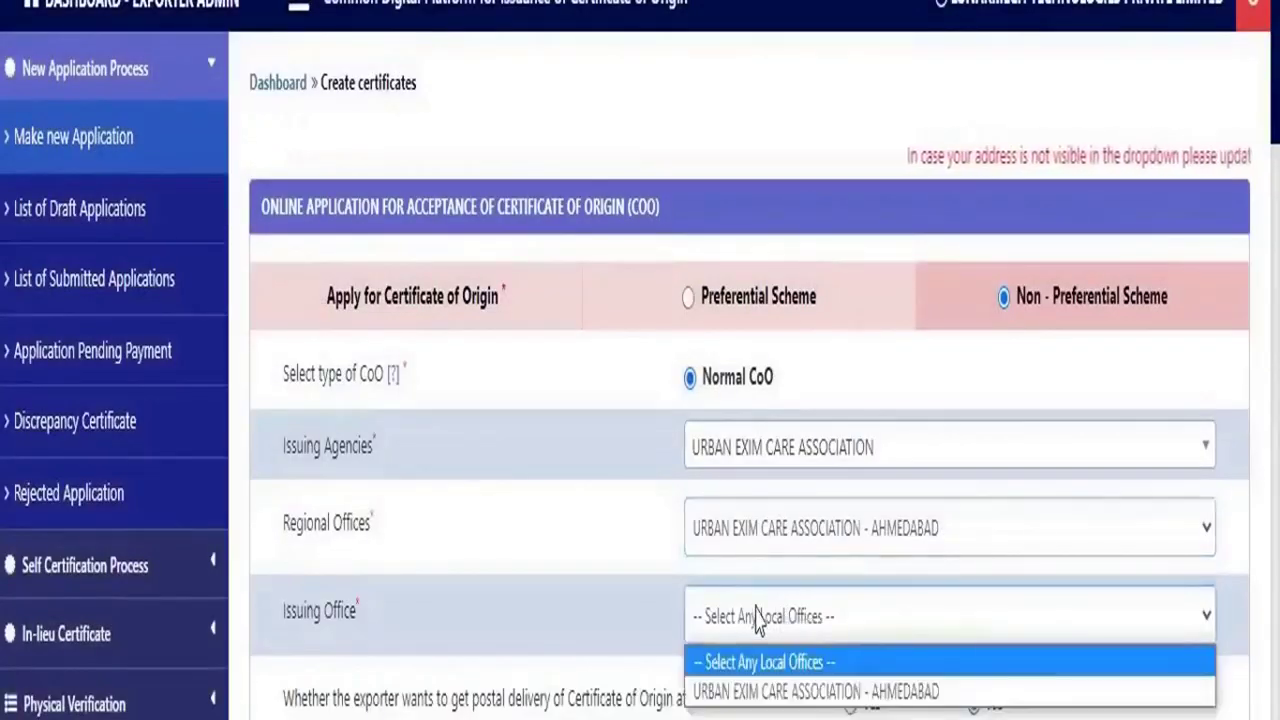
click(757, 691)
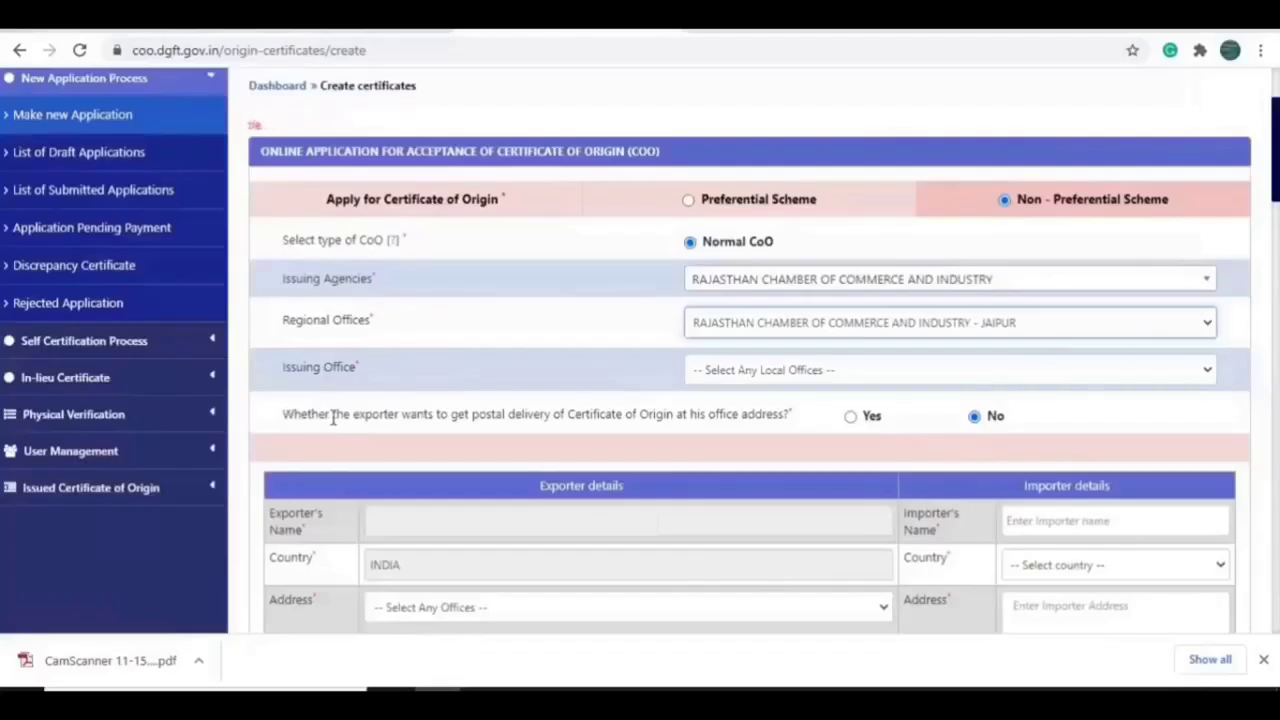
Step: Review the postal delivery question, the exporter and importer details, and the importer country options
drag(468, 414, 612, 414)
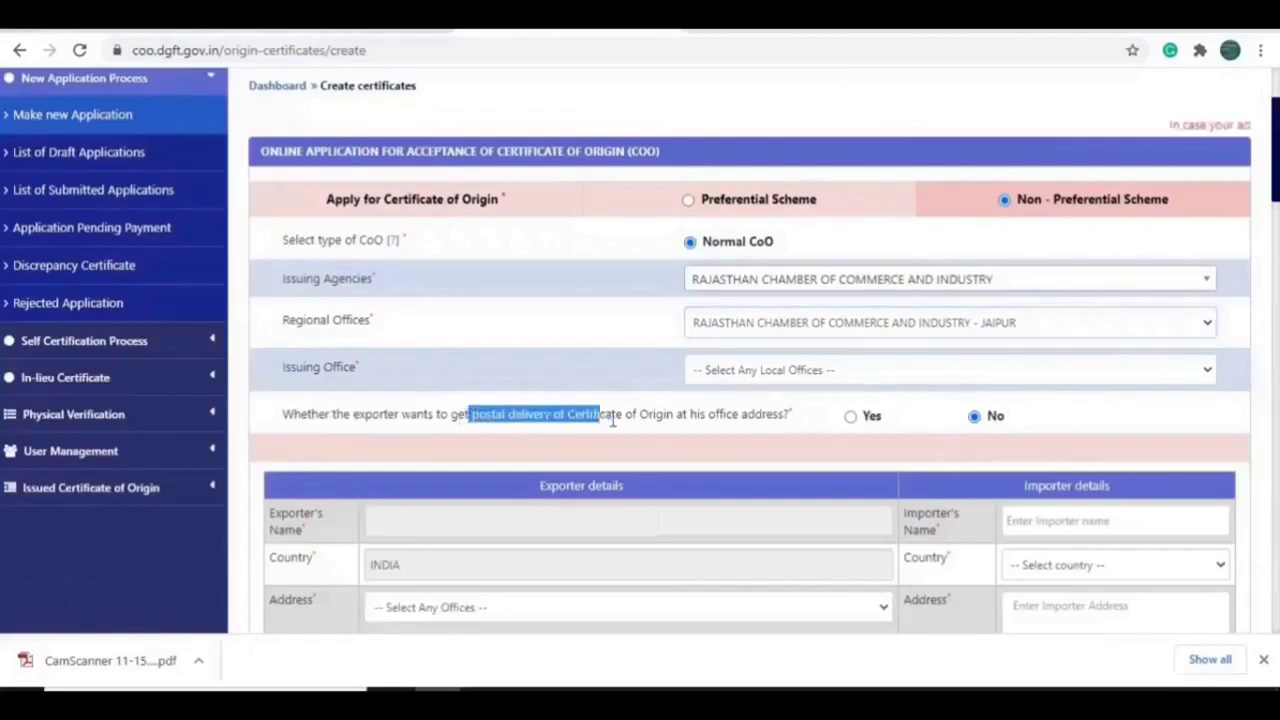
click(808, 430)
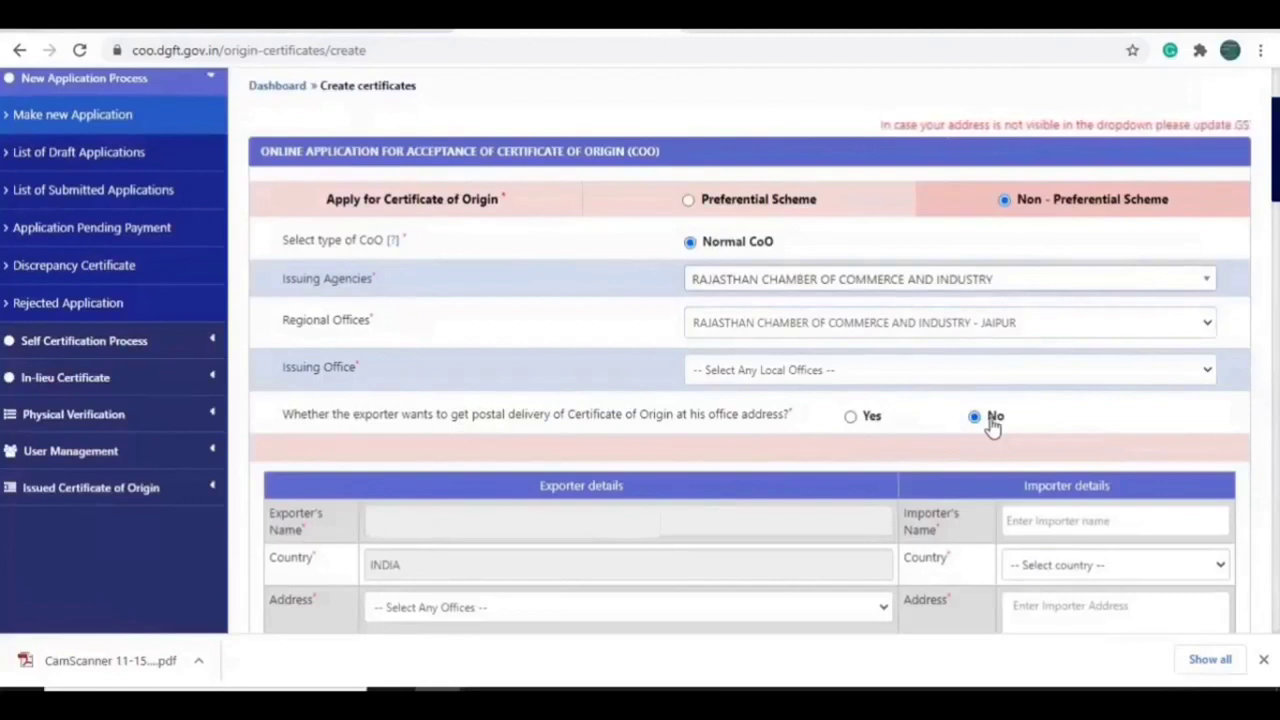
scroll(1238, 160, down, 2)
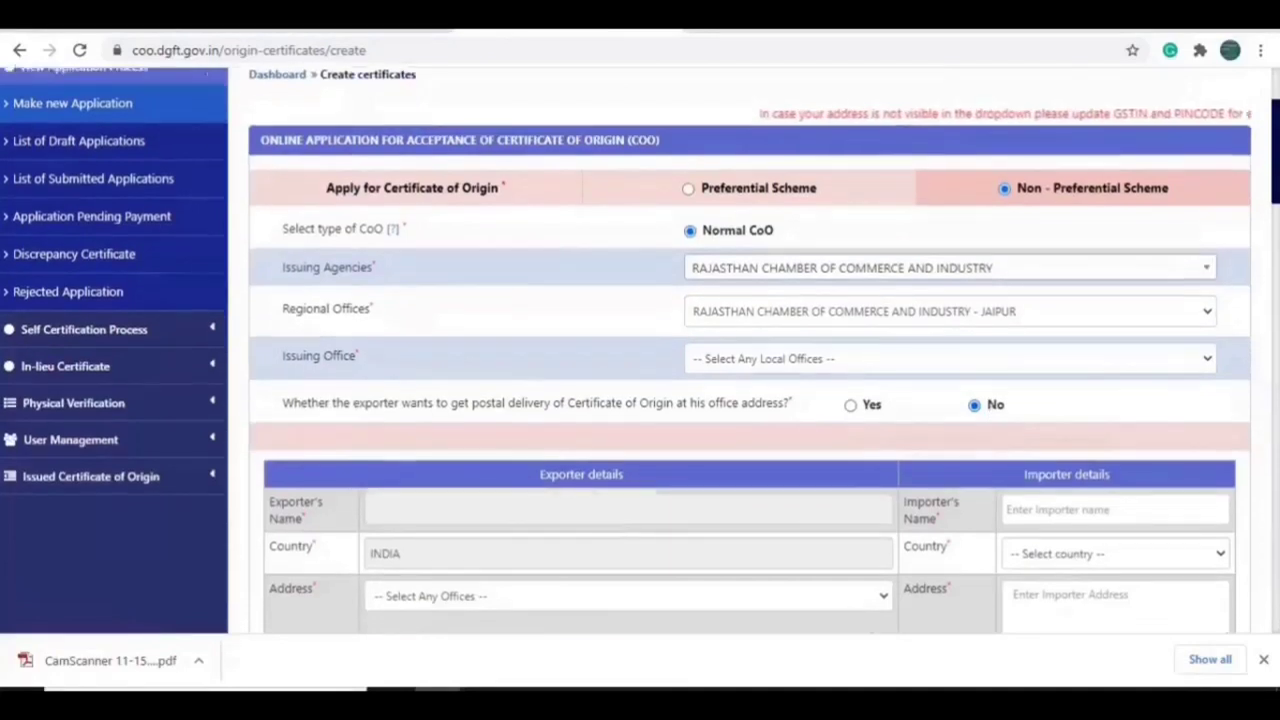
scroll(740, 232, down, 3)
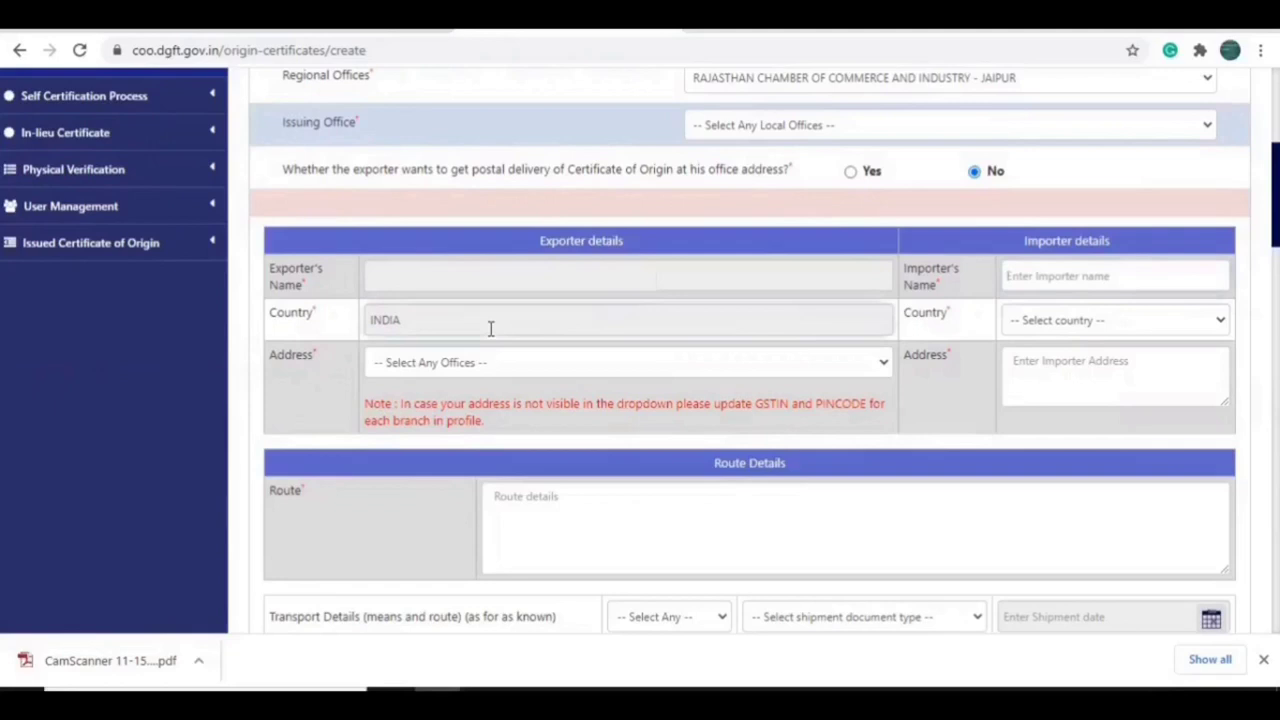
click(1109, 322)
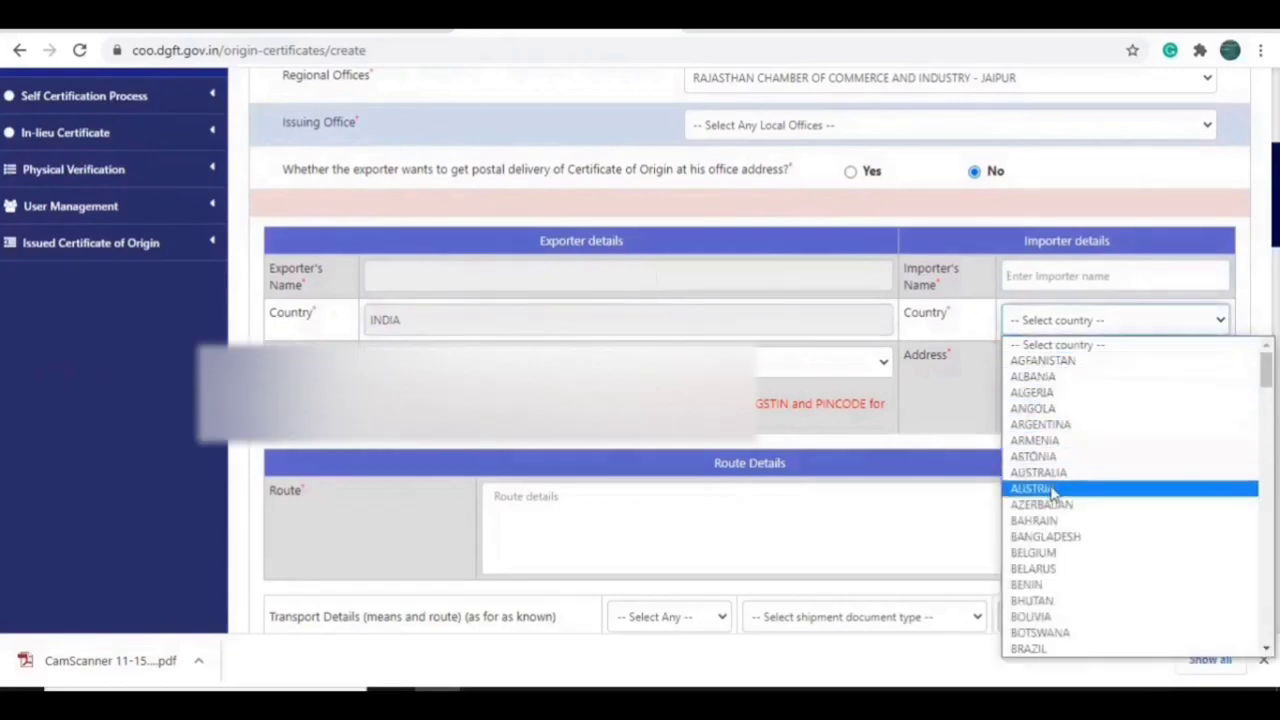
click(933, 424)
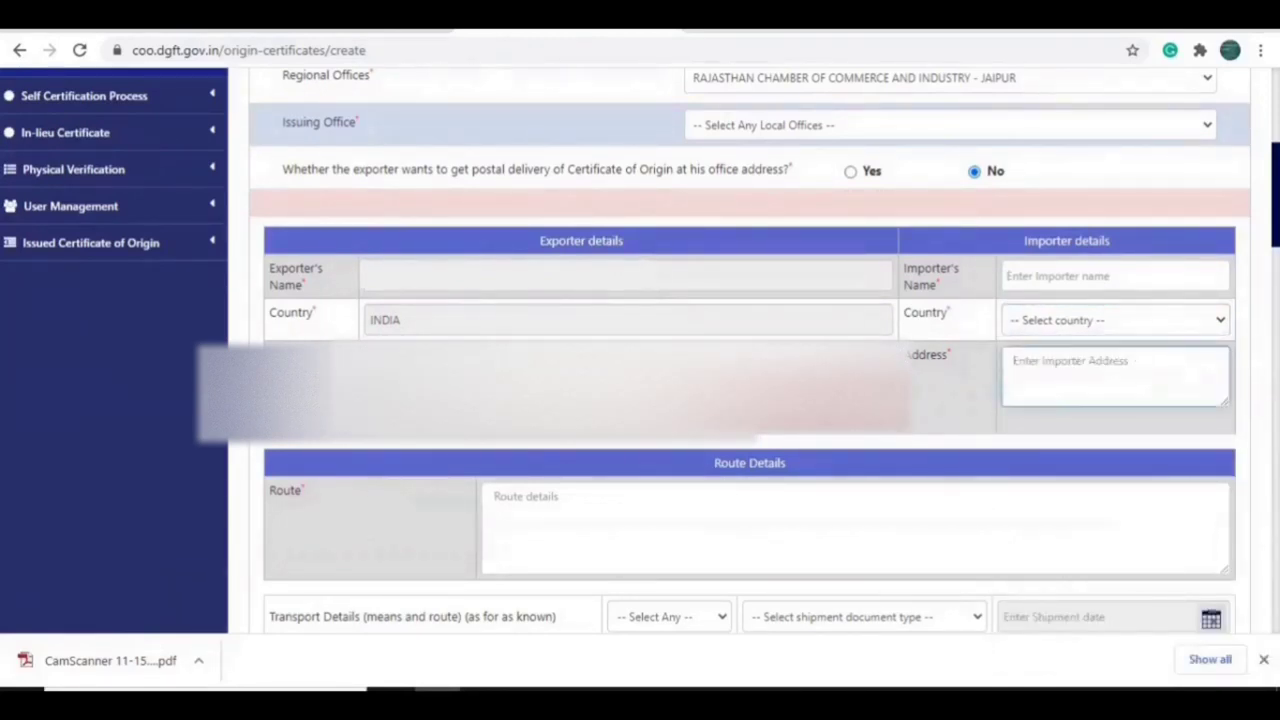
Step: Review the Route field and the available transport modes and shipment document types in the transport details
scroll(1141, 375, down, 2)
scroll(750, 350, down, 2)
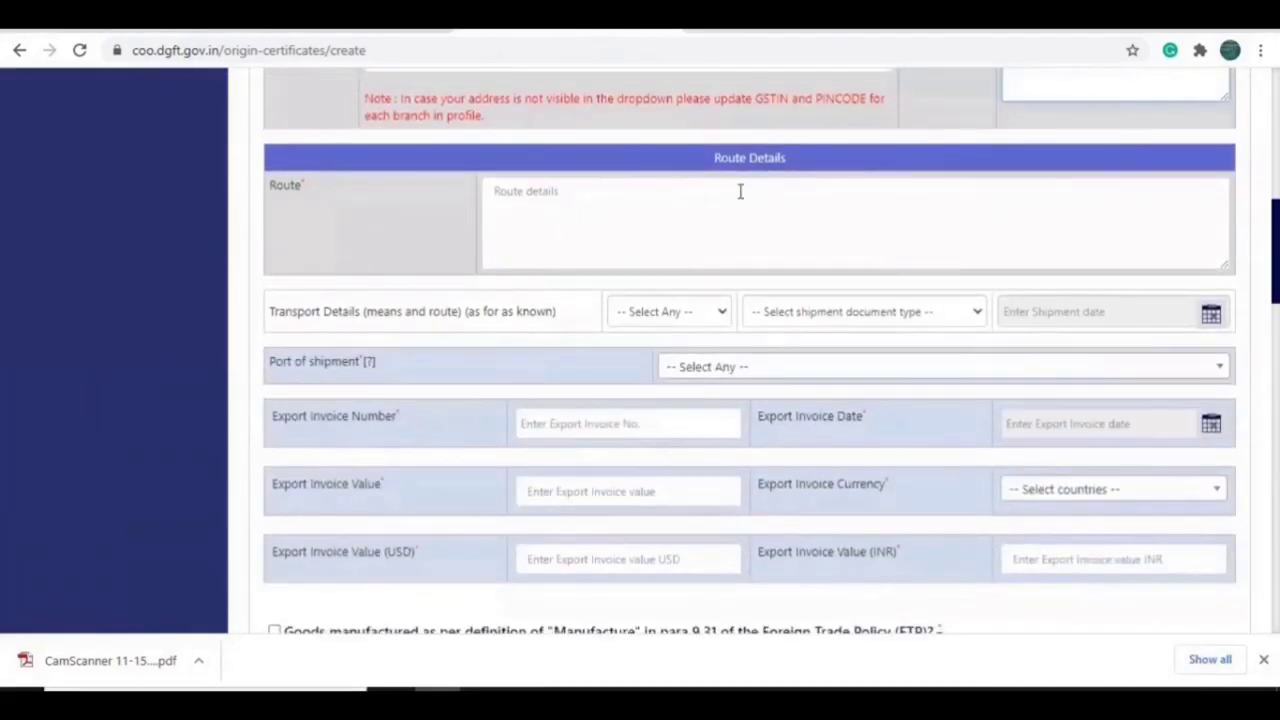
click(712, 193)
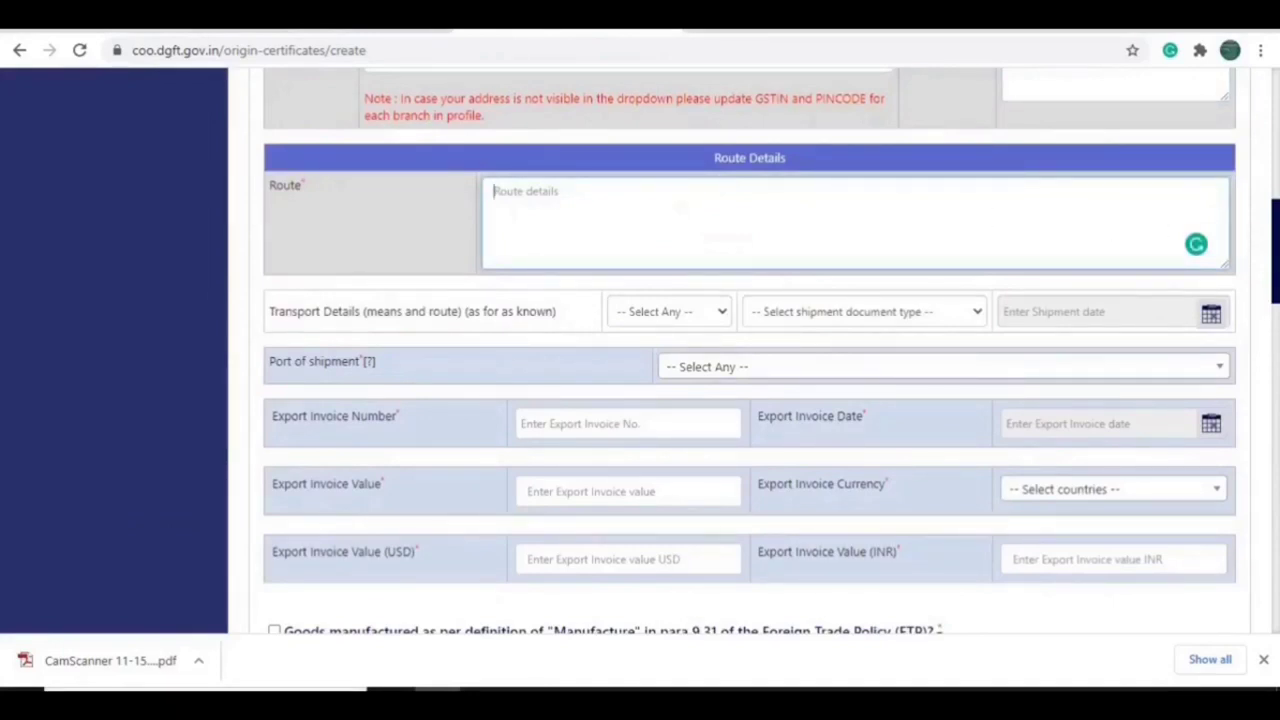
scroll(750, 350, down, 2)
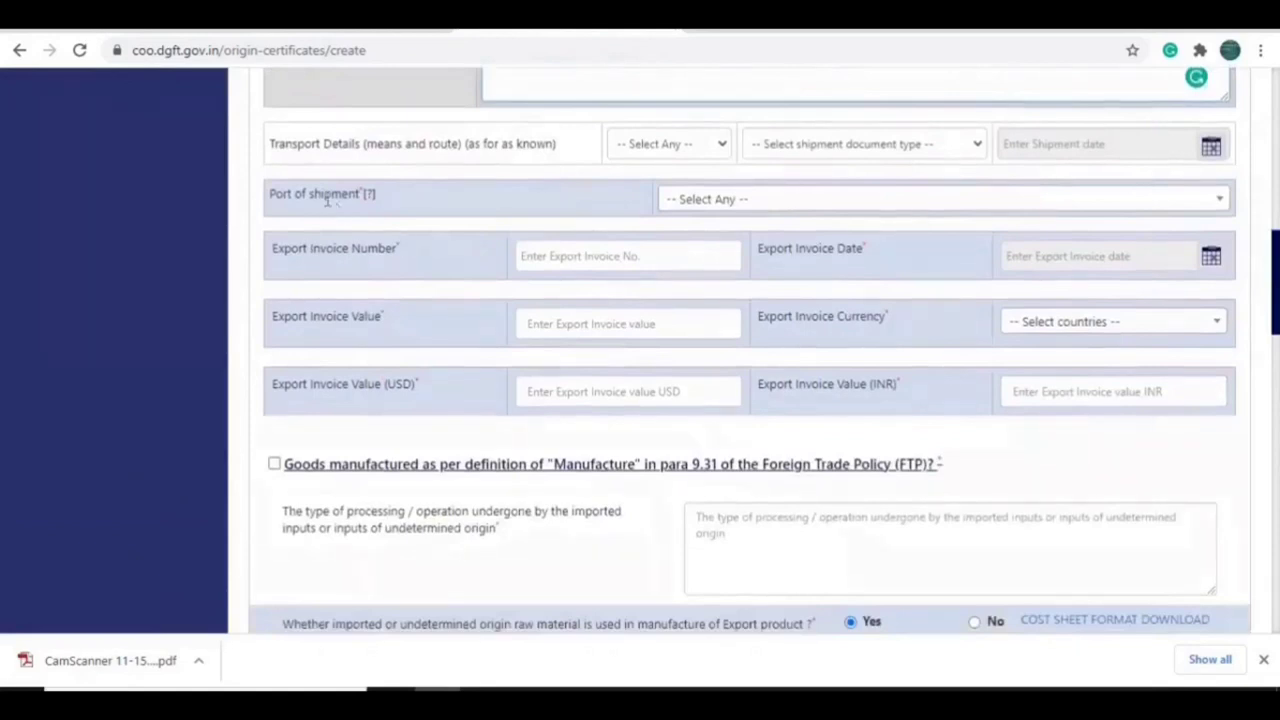
drag(286, 143, 520, 157)
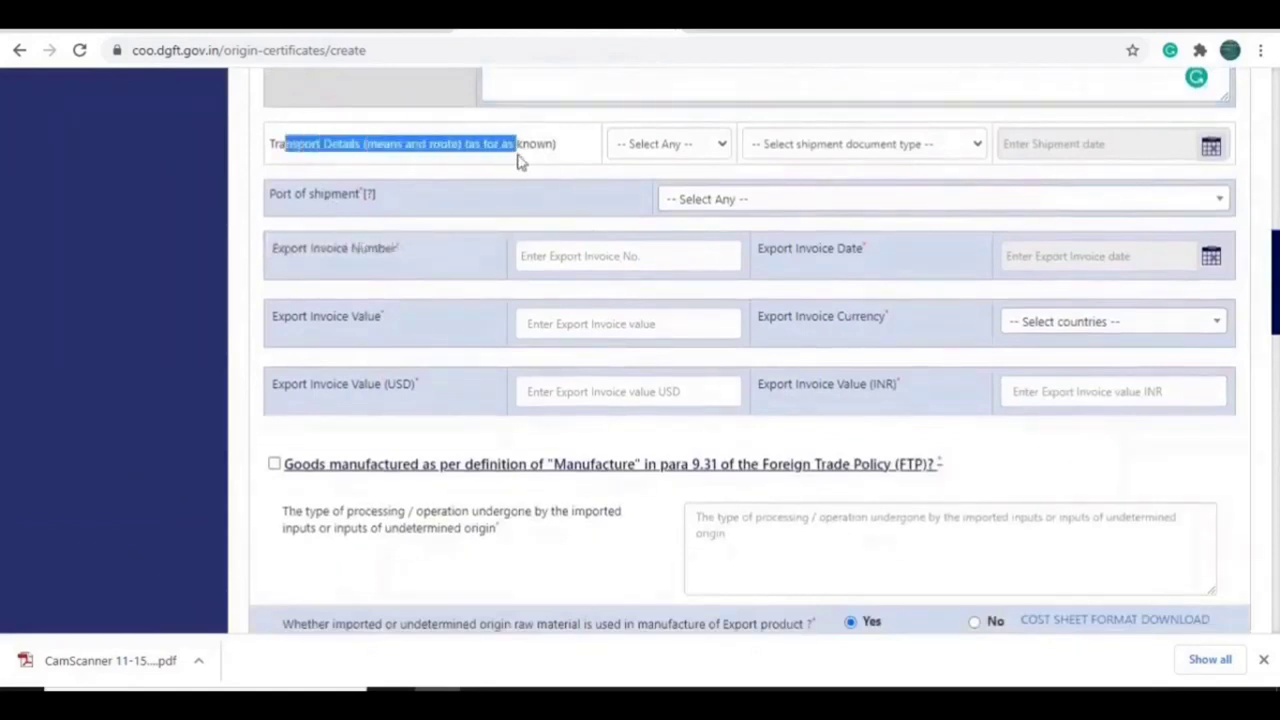
click(724, 146)
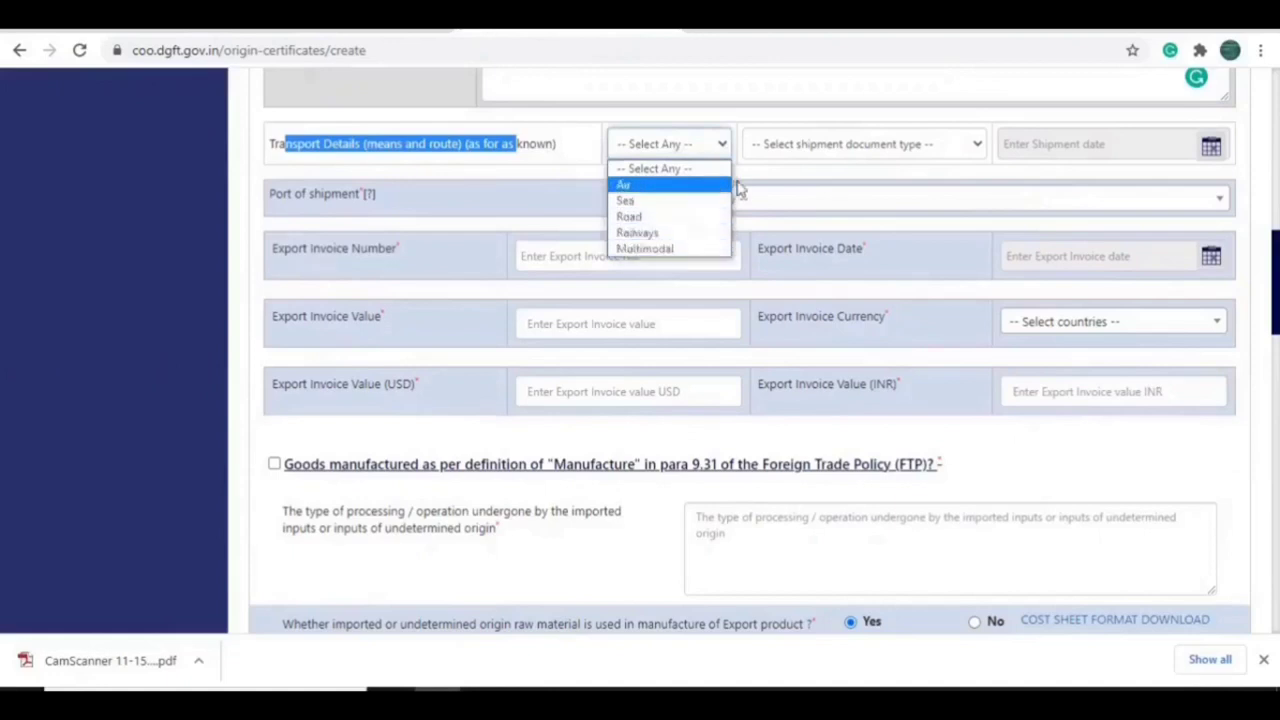
click(776, 185)
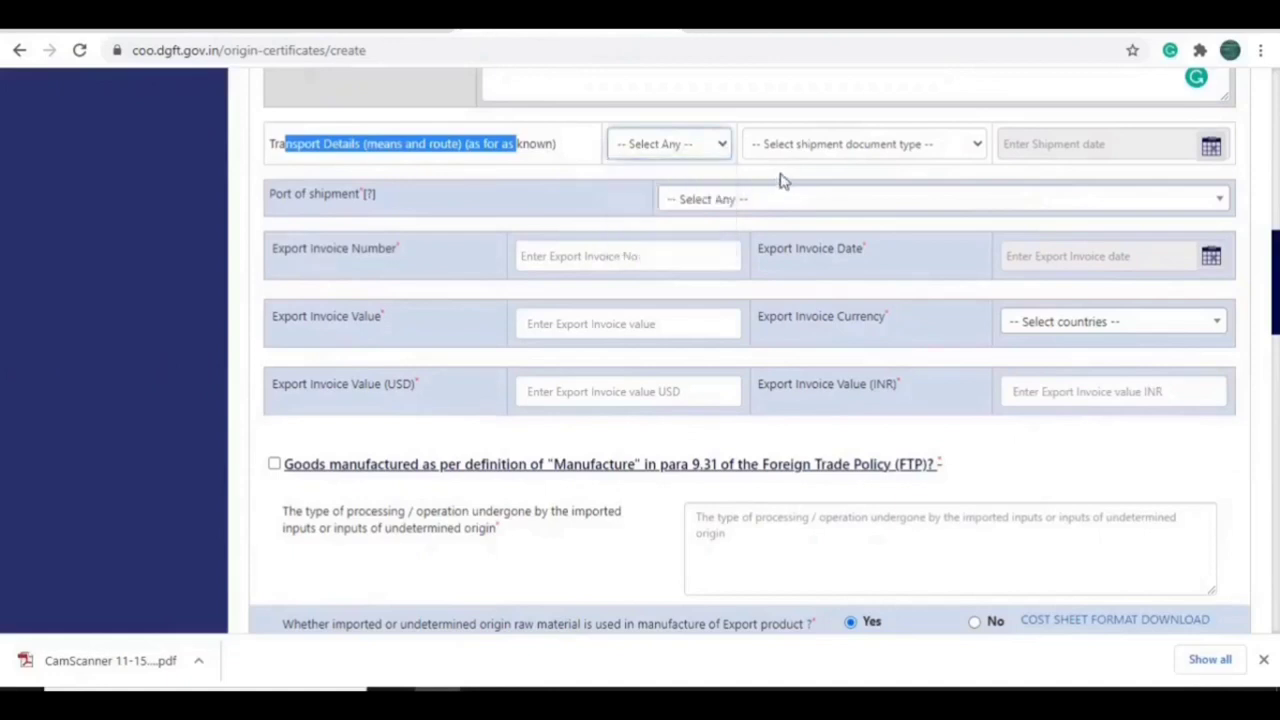
click(917, 143)
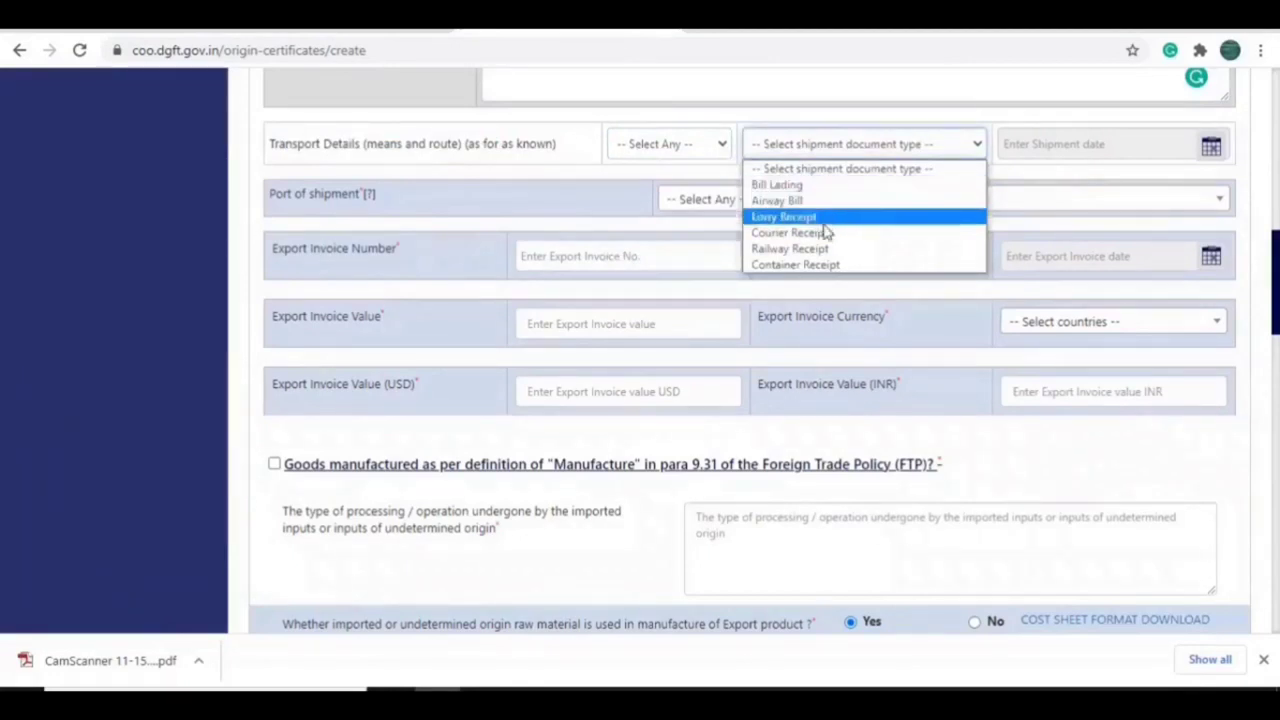
click(1048, 181)
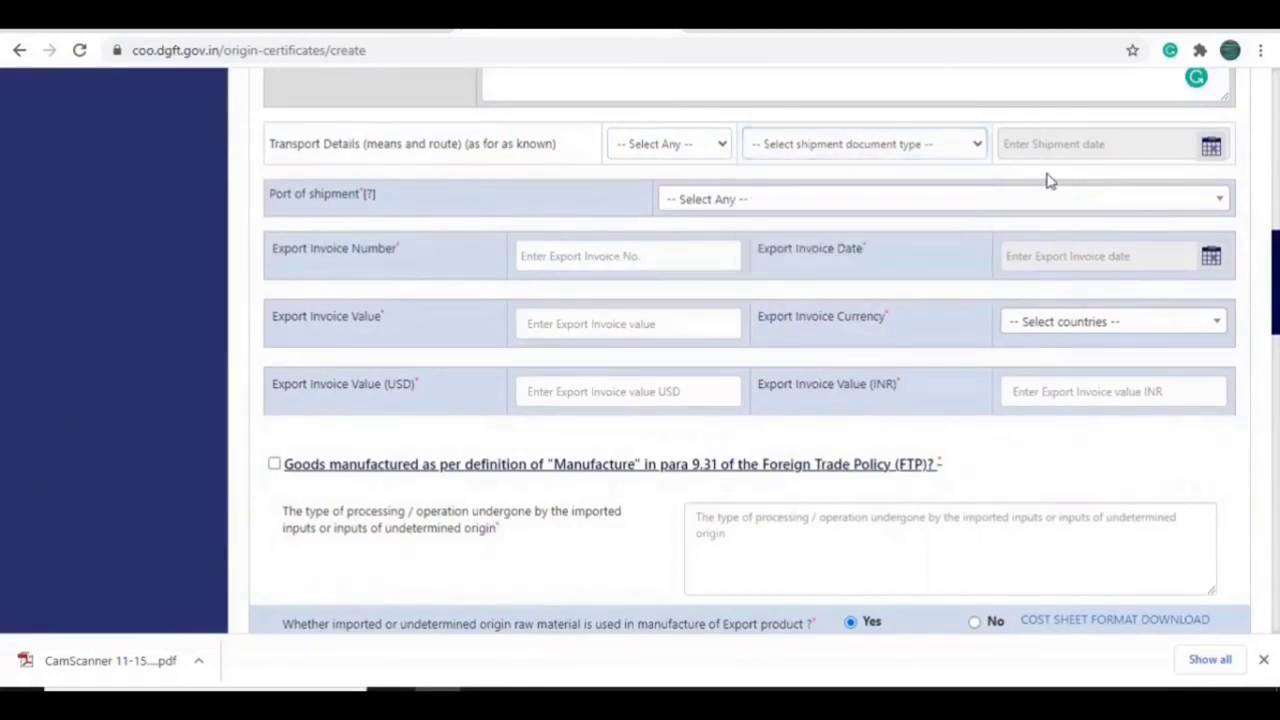
Step: Look at the shipment date calendar and the available ports of shipment without choosing any
click(1212, 148)
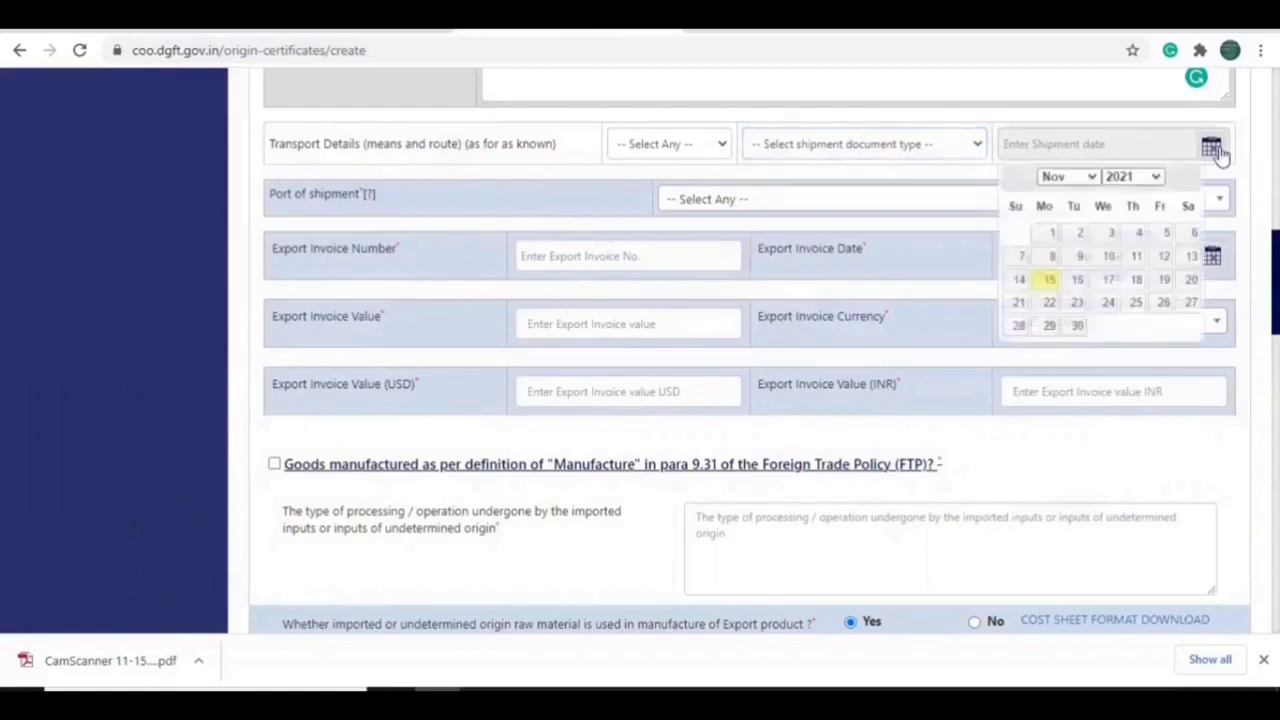
click(920, 209)
click(452, 226)
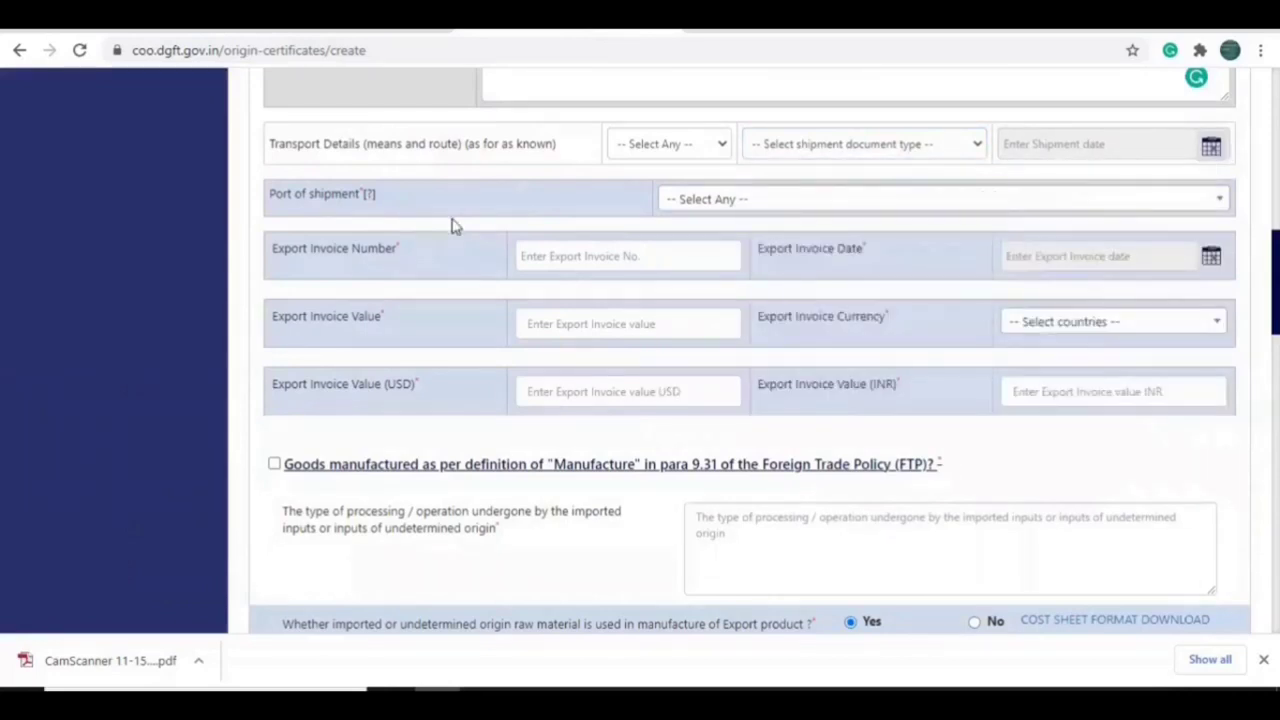
click(721, 198)
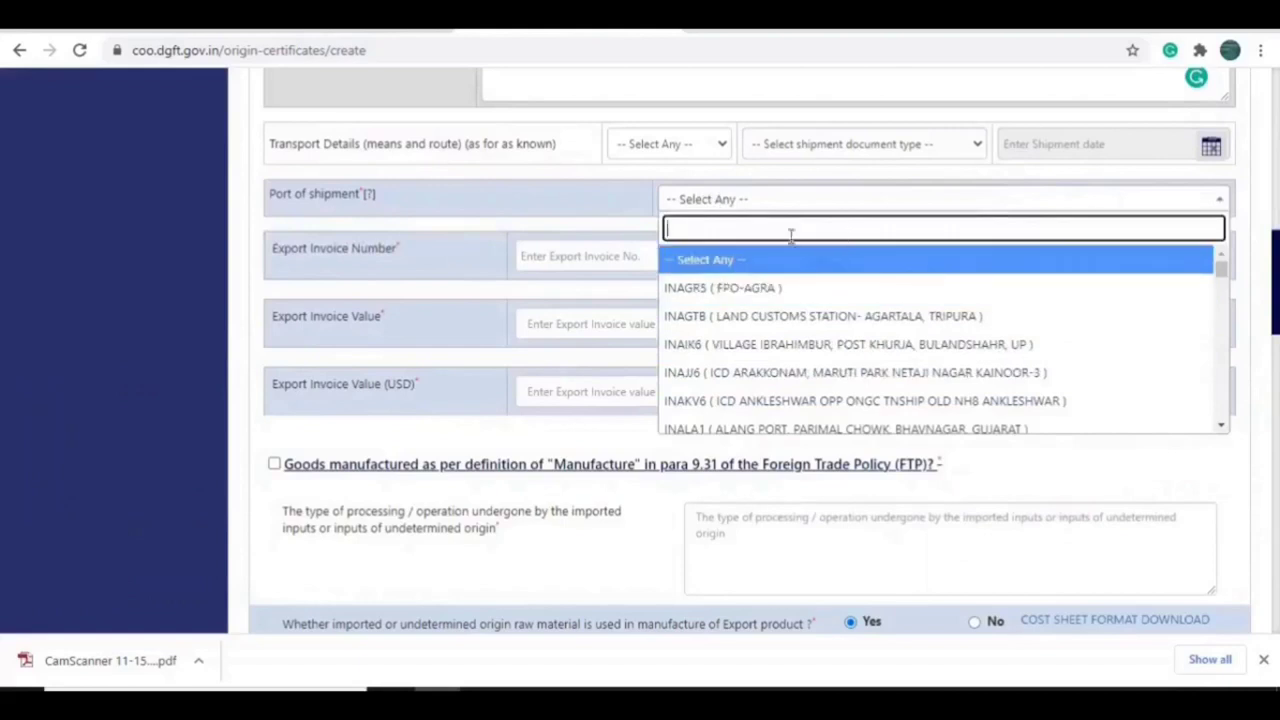
click(476, 267)
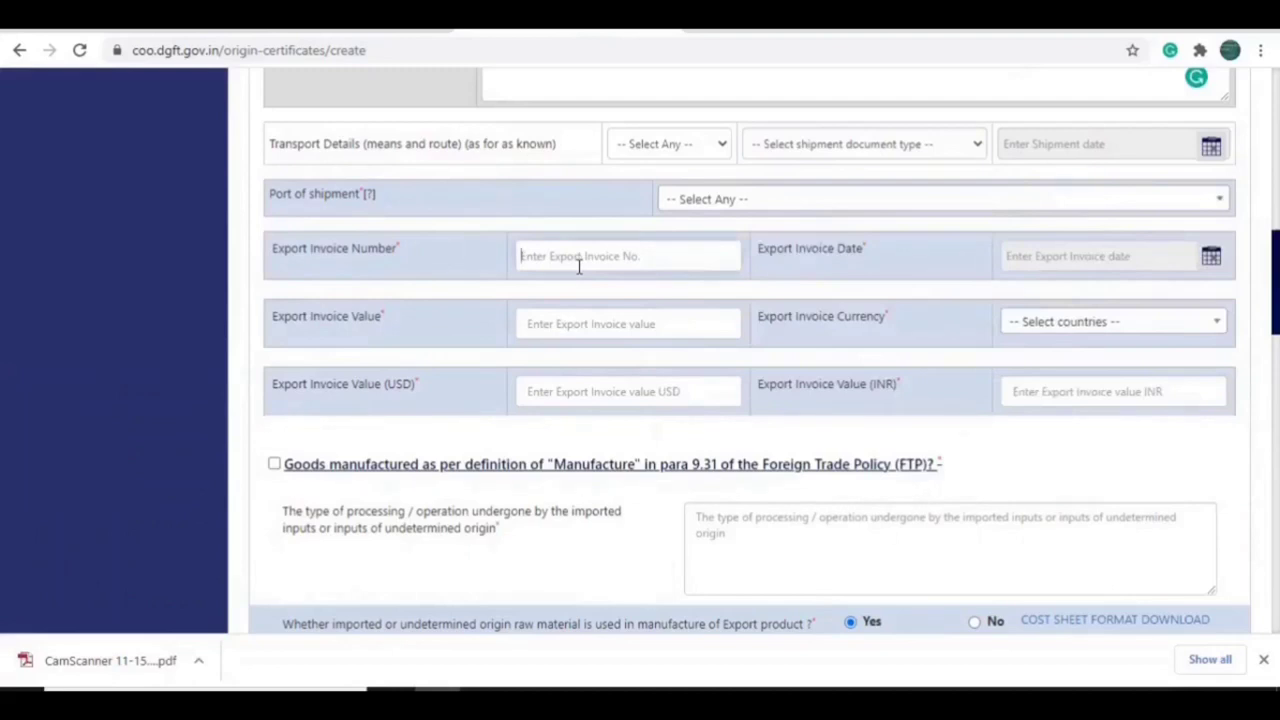
Step: Enter SIR as the export invoice number and set the export invoice date to 15-11-2021
text(SiR/)
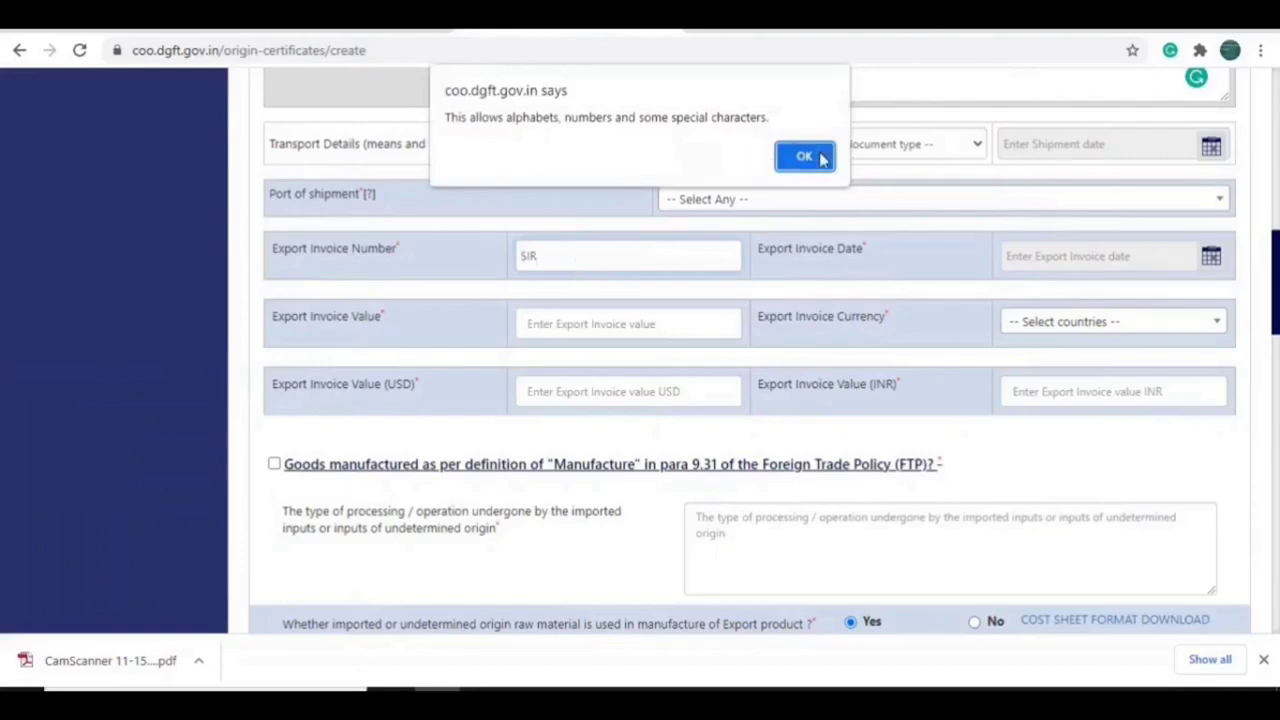
click(816, 162)
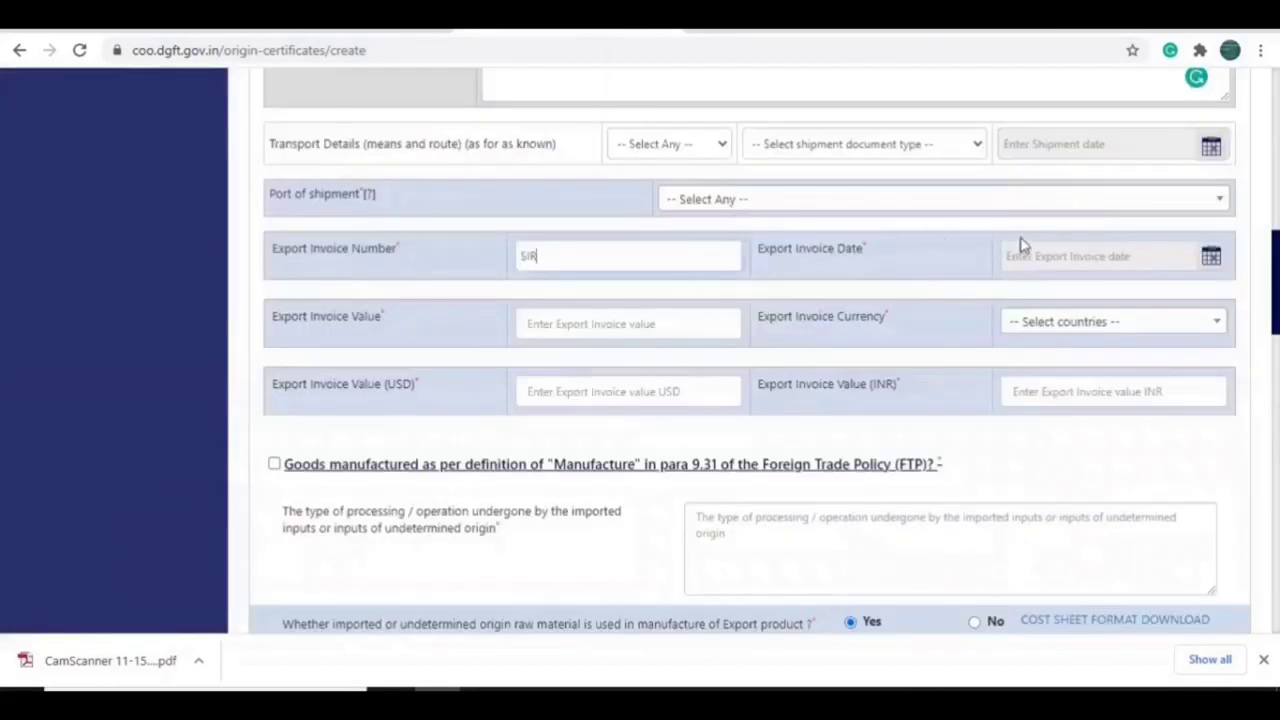
click(1205, 257)
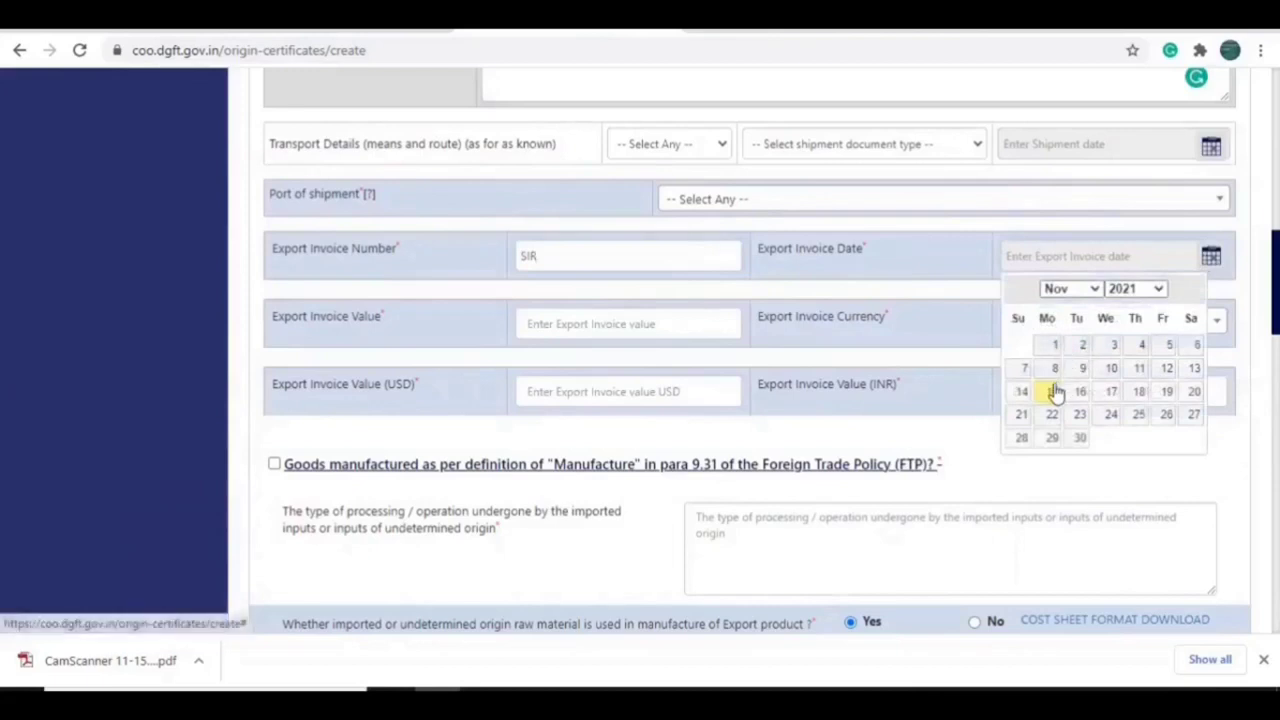
click(1051, 390)
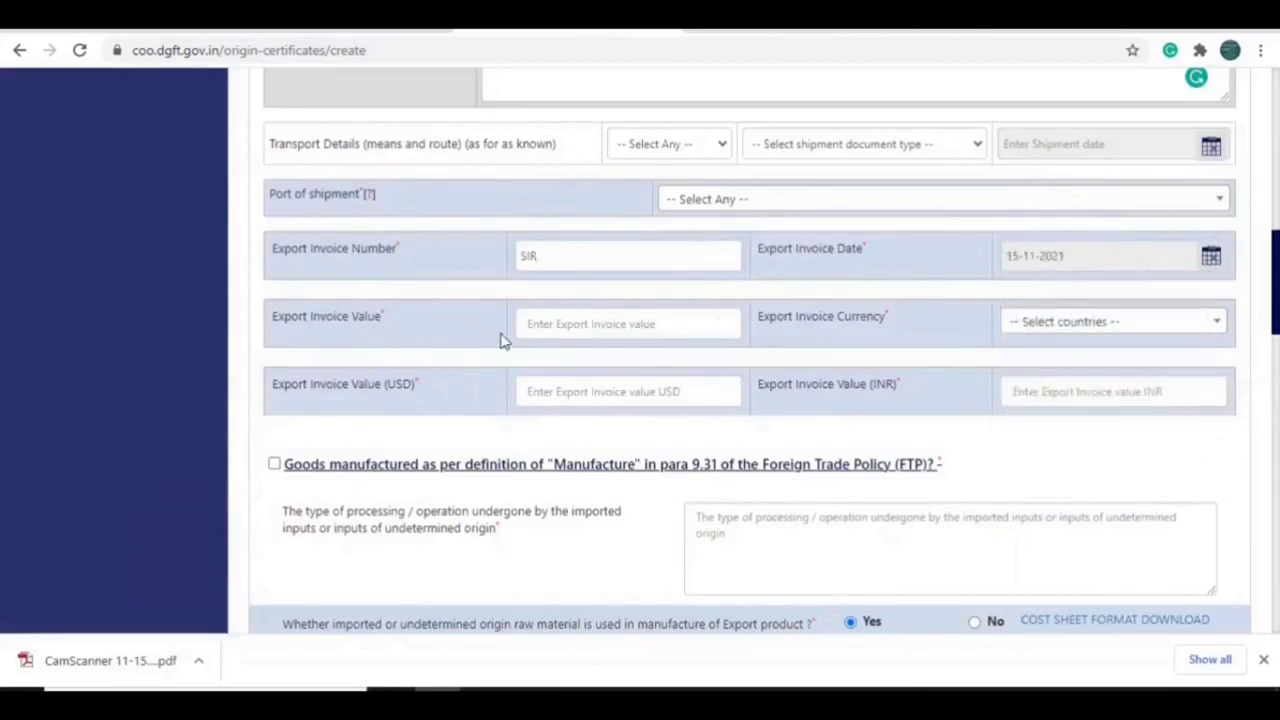
Step: Set the export invoice value to 10000 and look at the available export invoice currencies
click(608, 326)
text(10000)
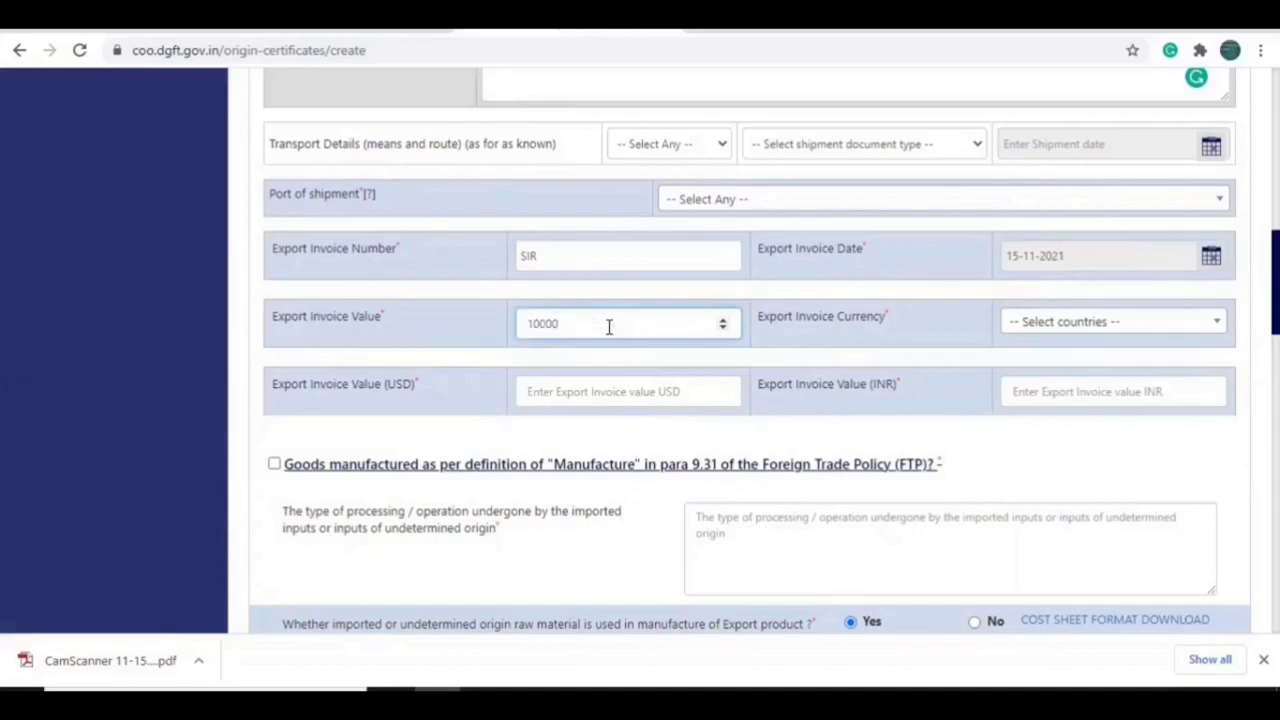
click(1033, 322)
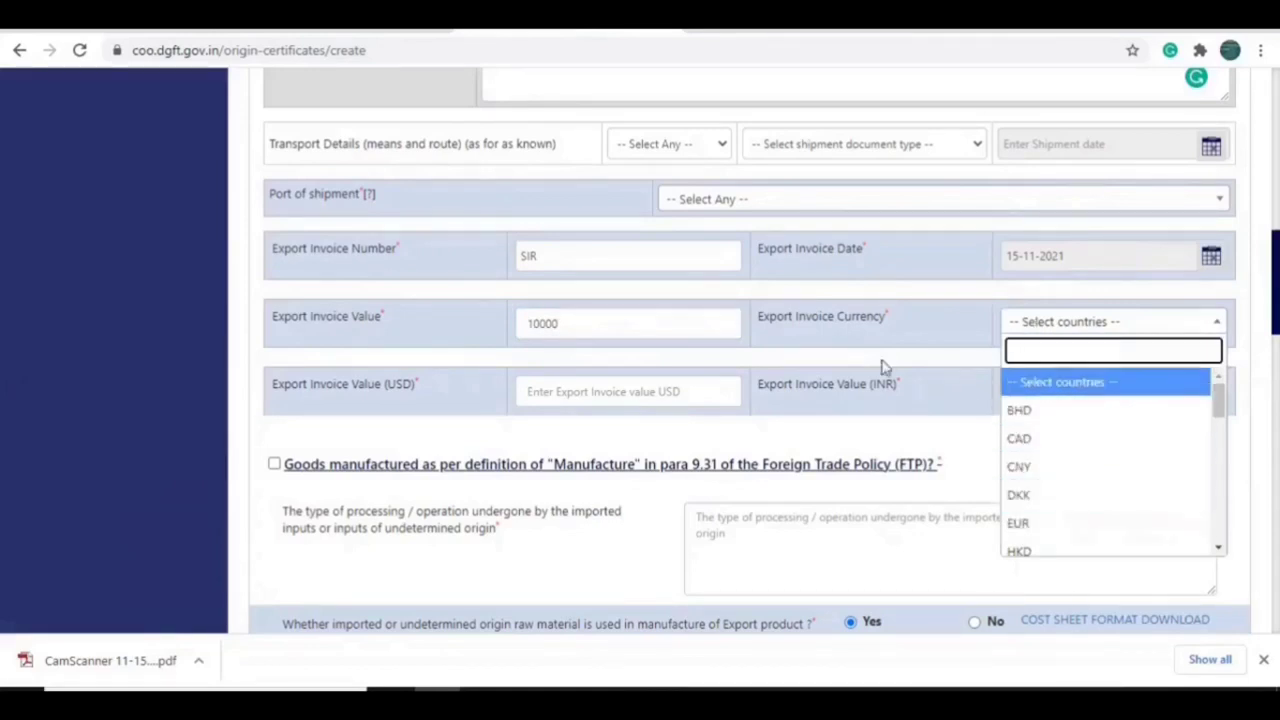
Step: Review the export invoice value fields, including the USD and INR amounts, without entering anything further
click(655, 398)
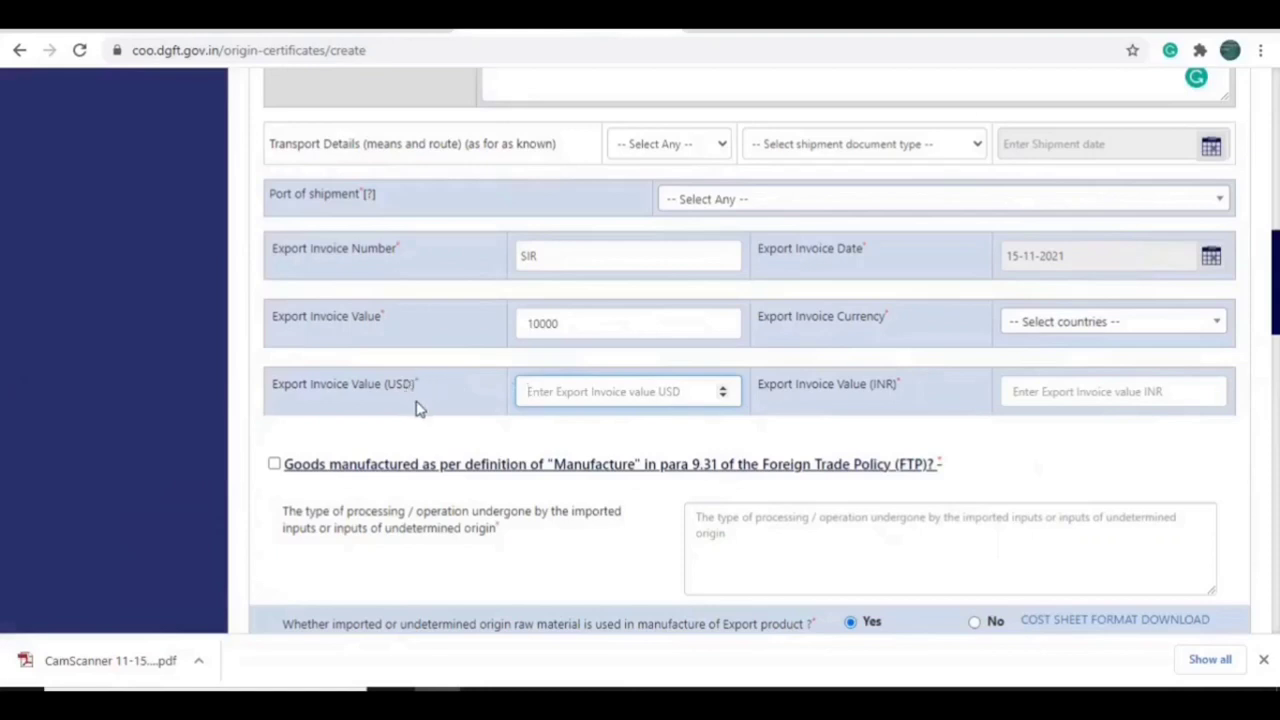
click(661, 326)
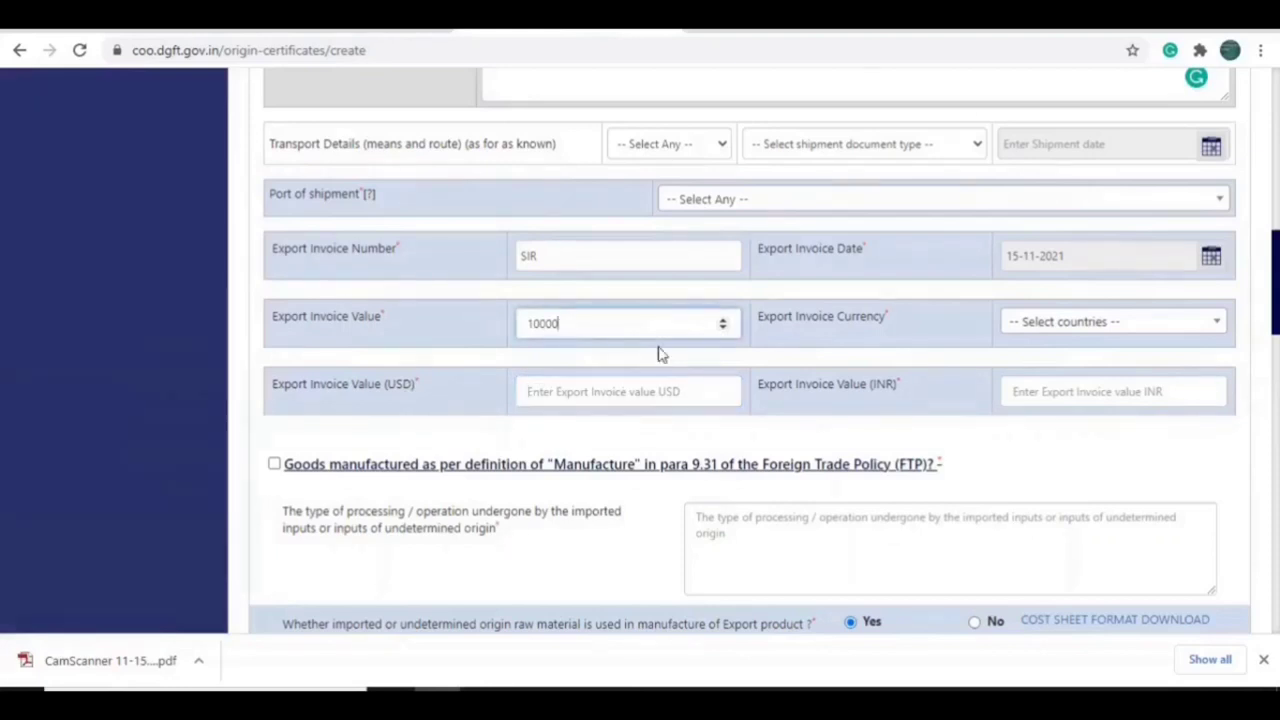
click(658, 391)
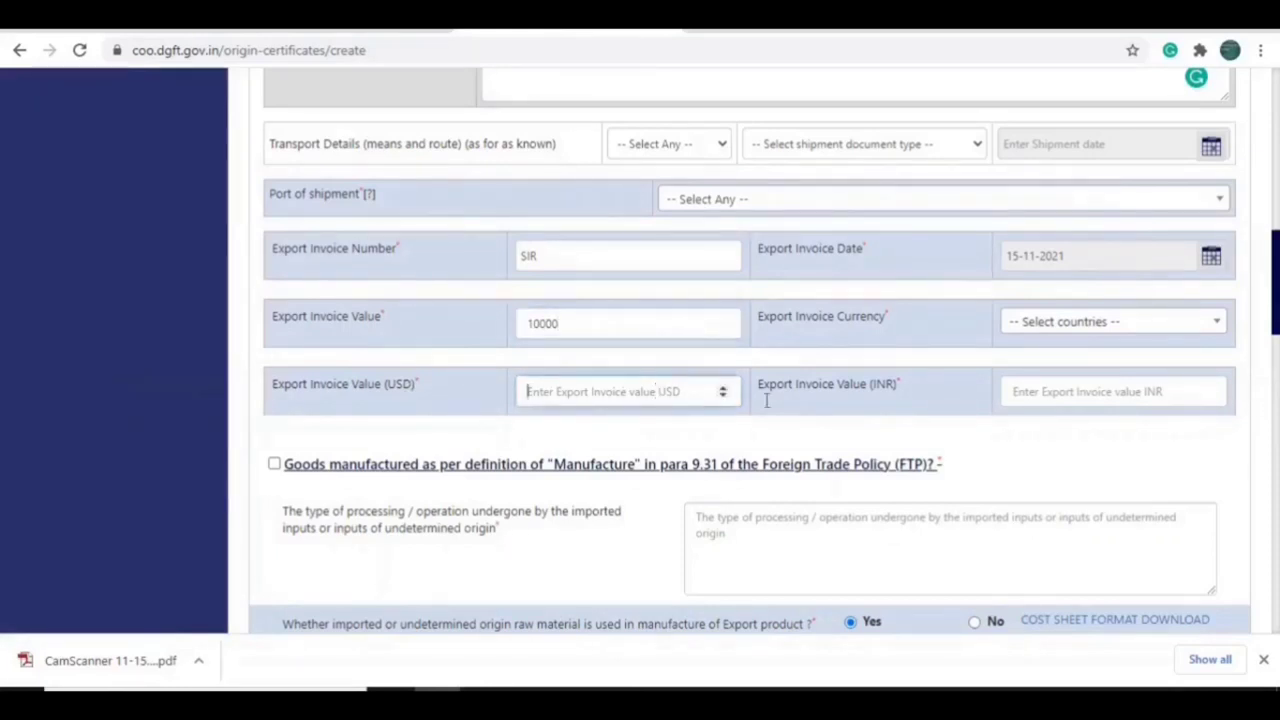
click(1068, 393)
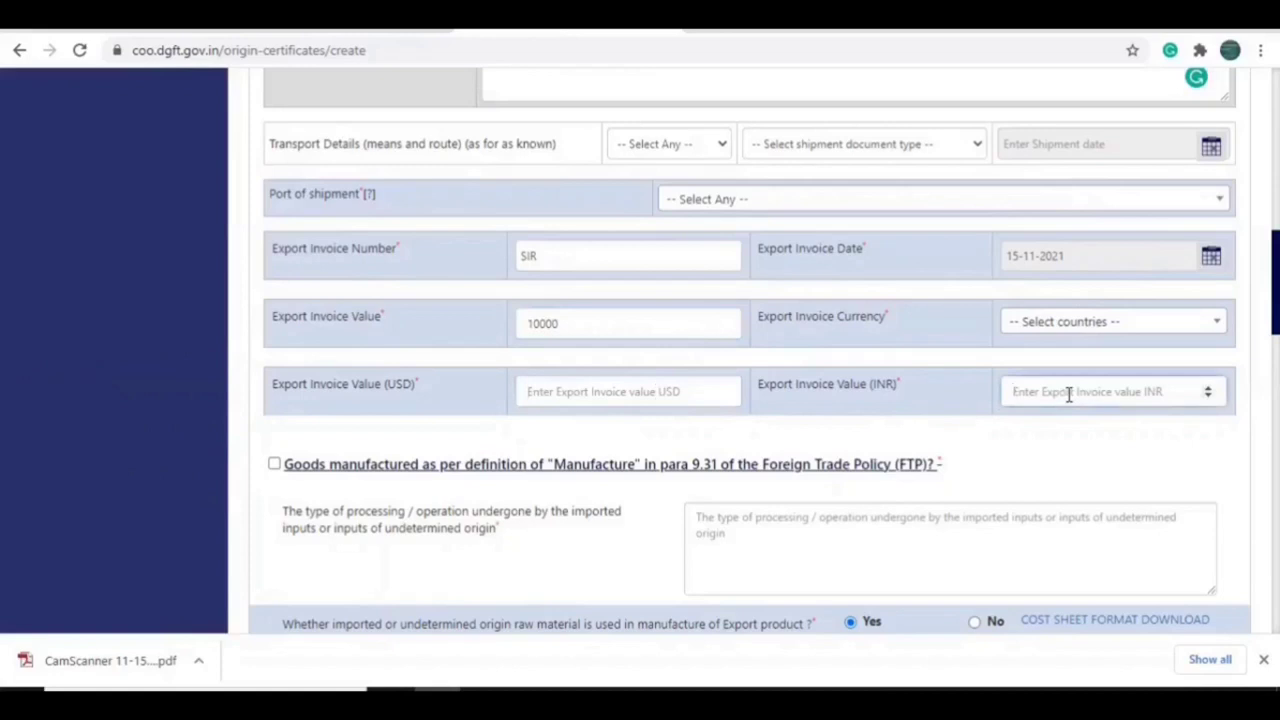
click(670, 394)
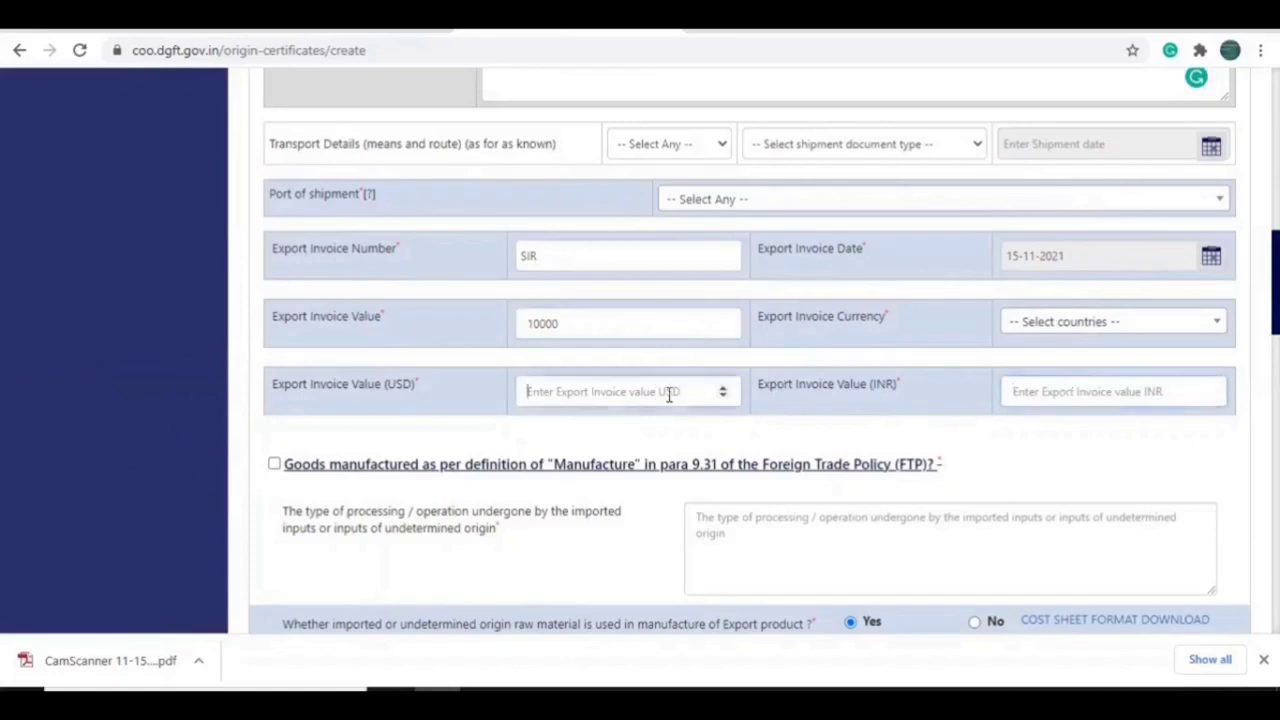
click(1113, 391)
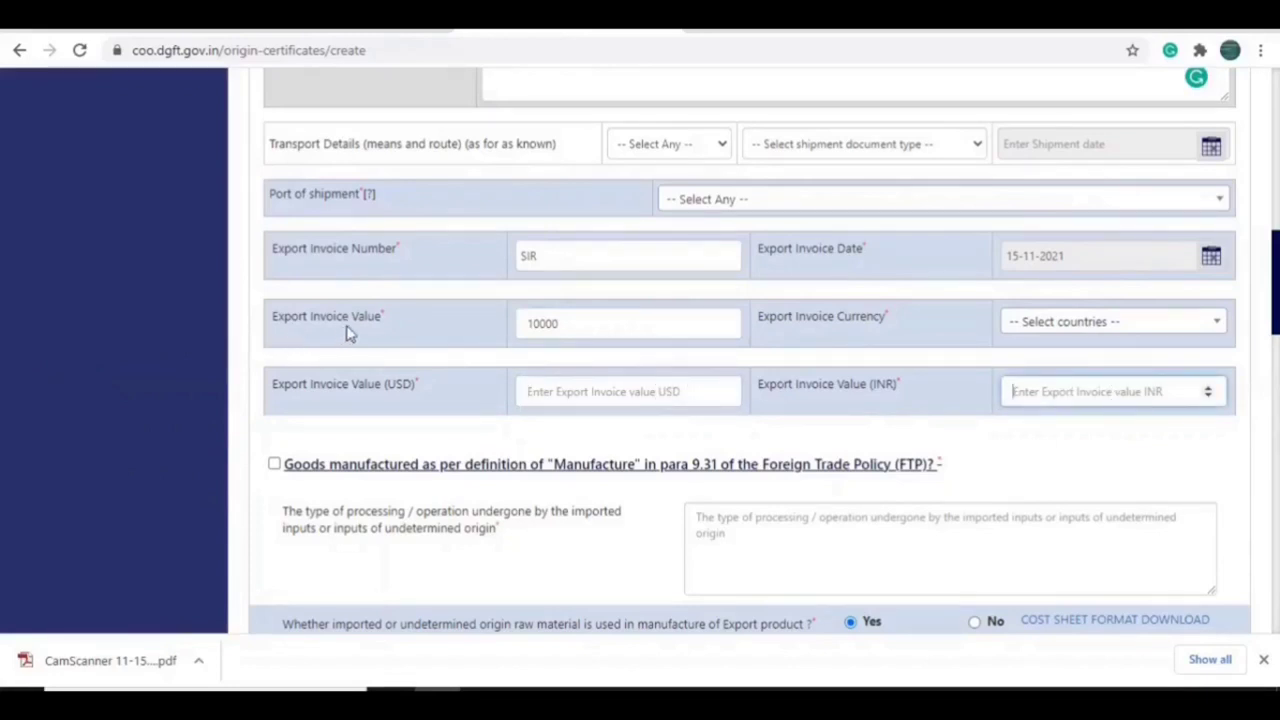
click(605, 317)
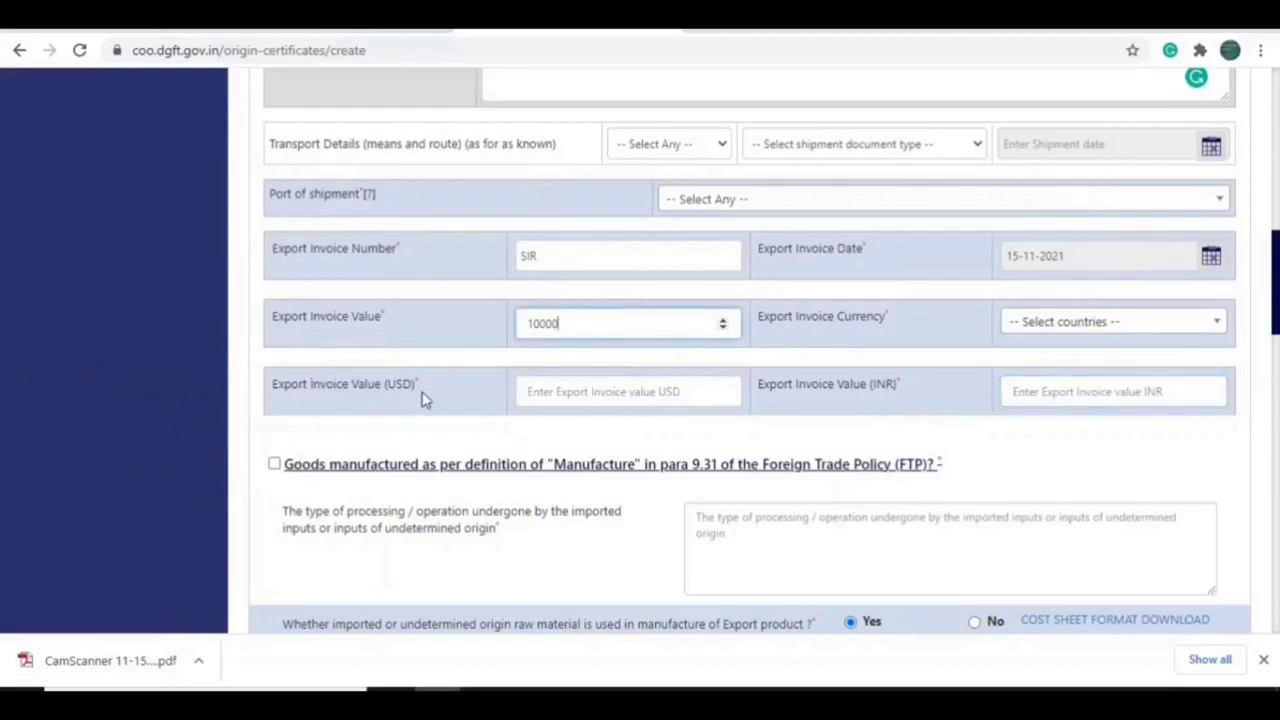
click(1057, 391)
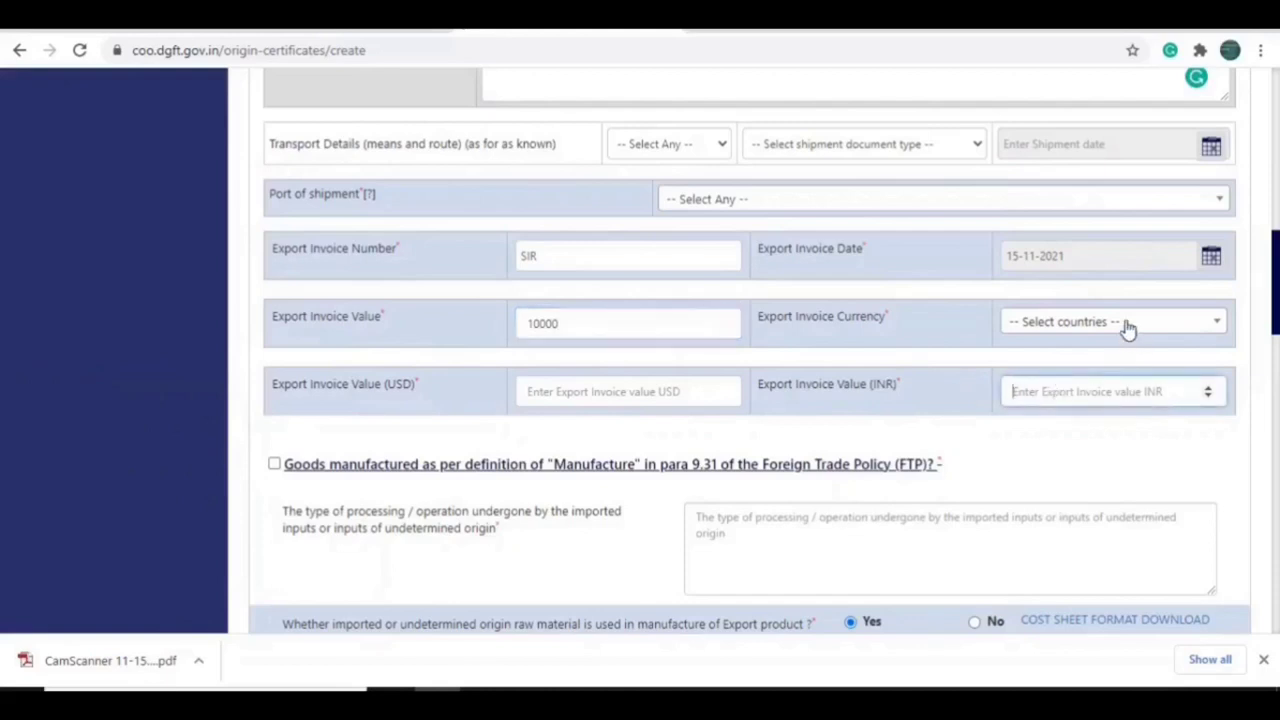
Step: Review the "Manufacture" definition declaration and the field for the type of processing undergone by imported inputs
scroll(1247, 302, down, 2)
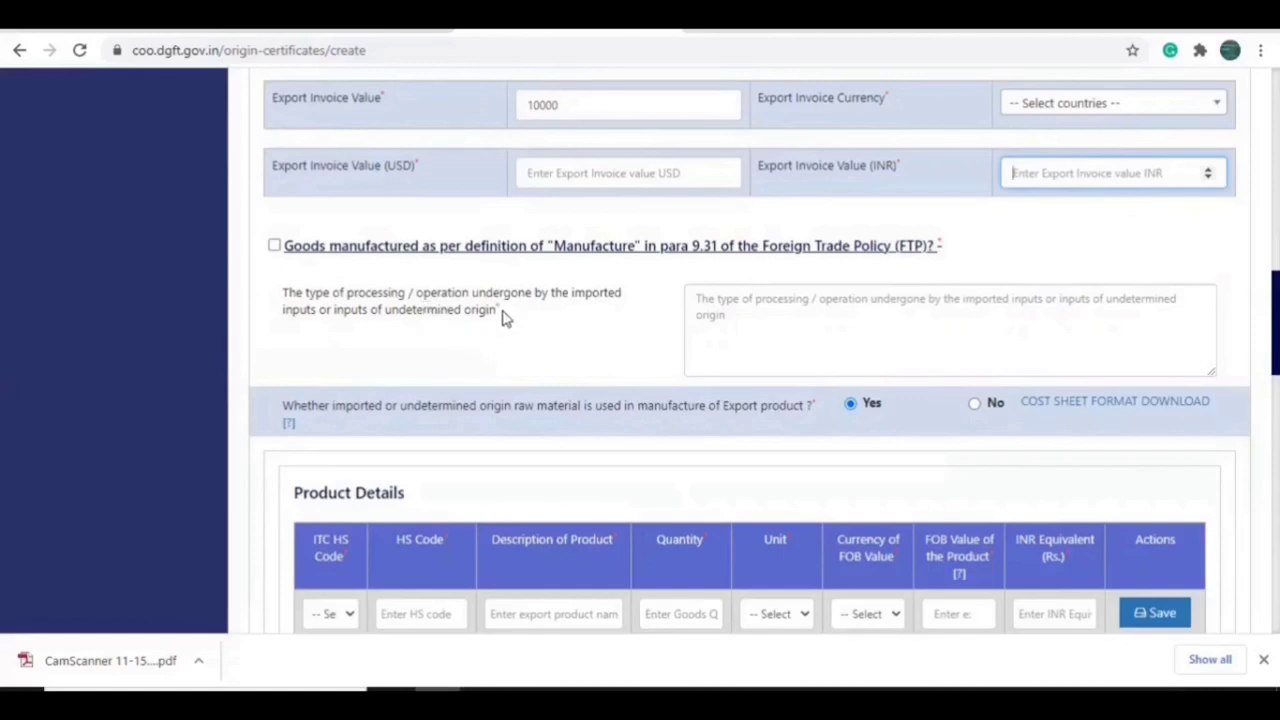
drag(421, 292, 497, 312)
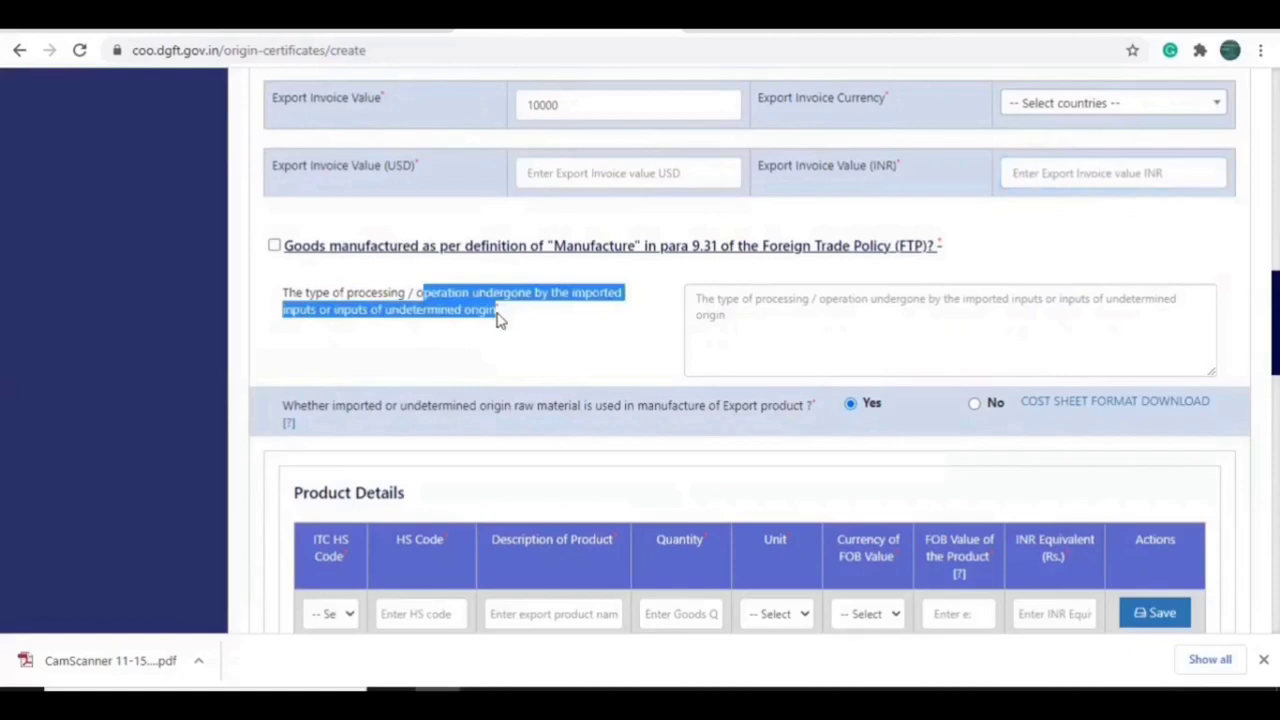
click(744, 314)
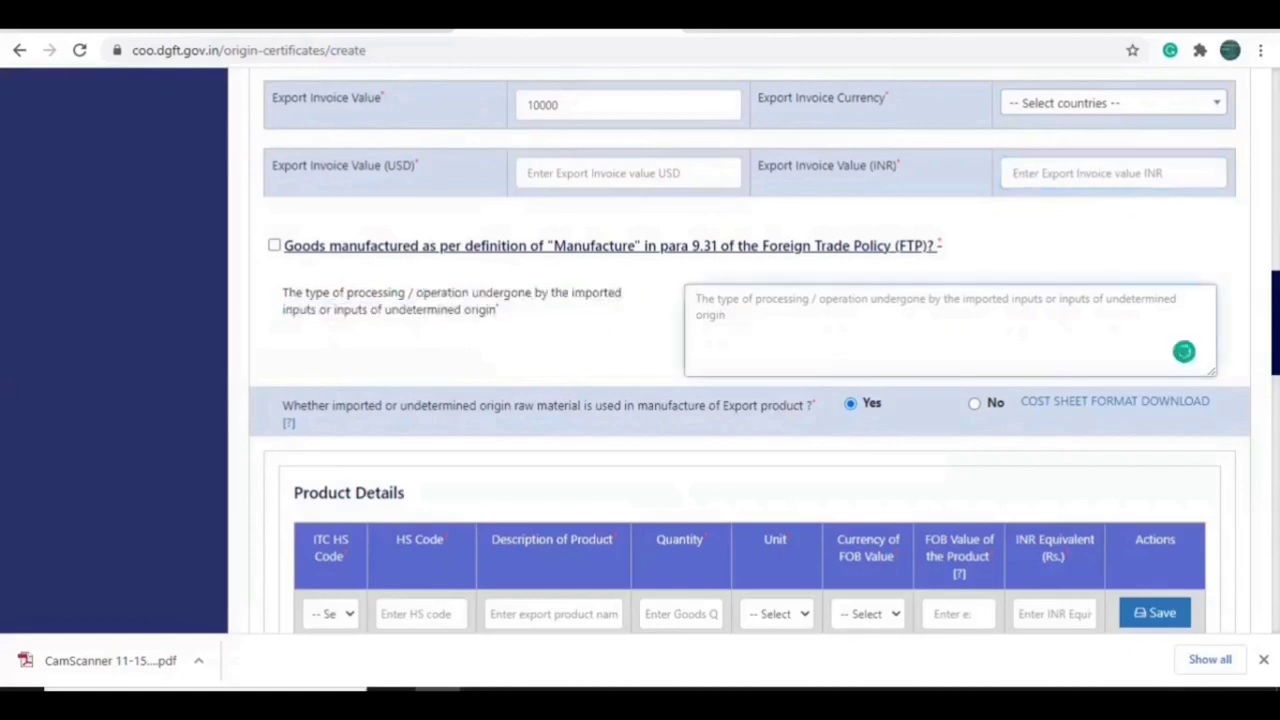
scroll(750, 400, down, 3)
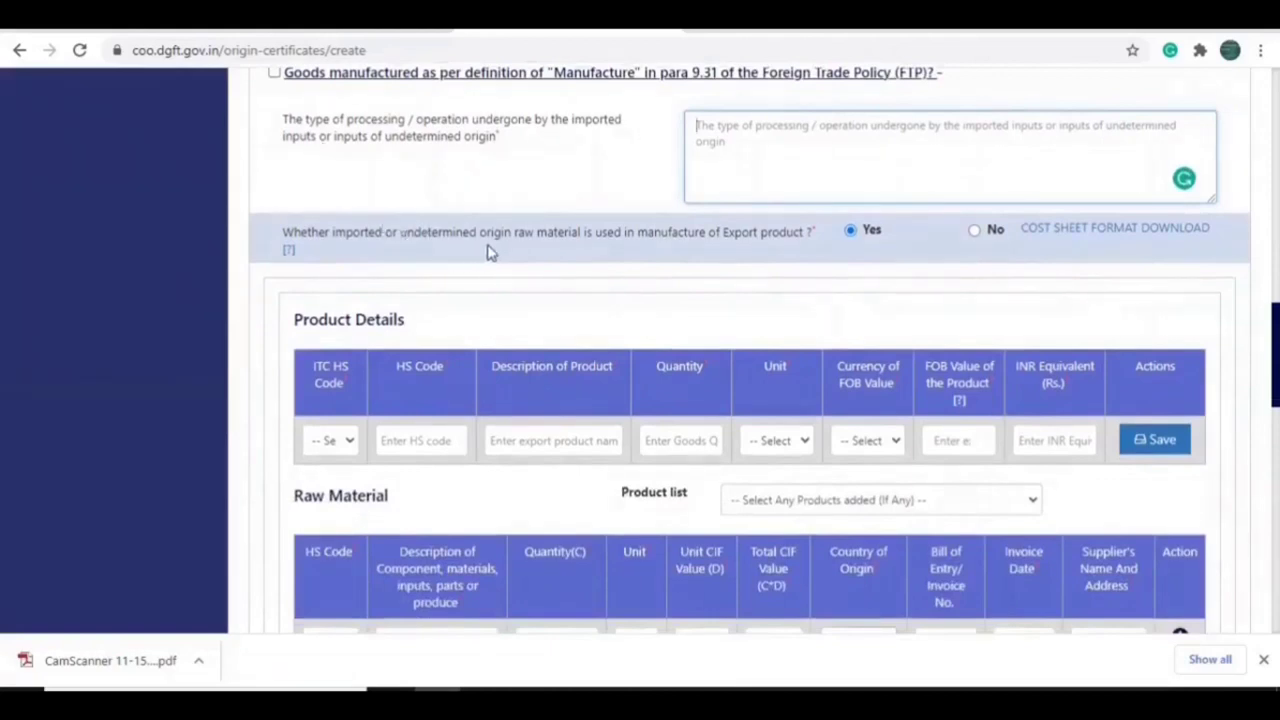
Step: Answer No to using imported or undetermined origin raw material and select 01012990 as the goods' ITC HS code
click(976, 231)
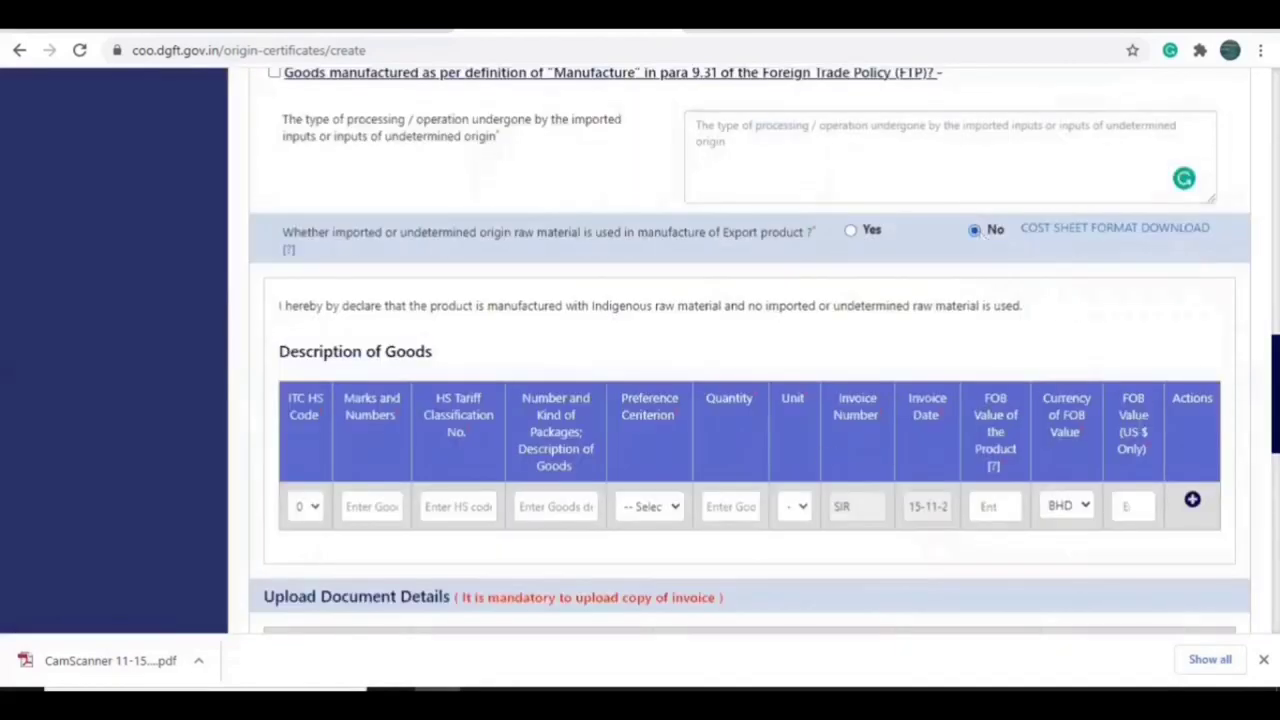
scroll(634, 329, down, 2)
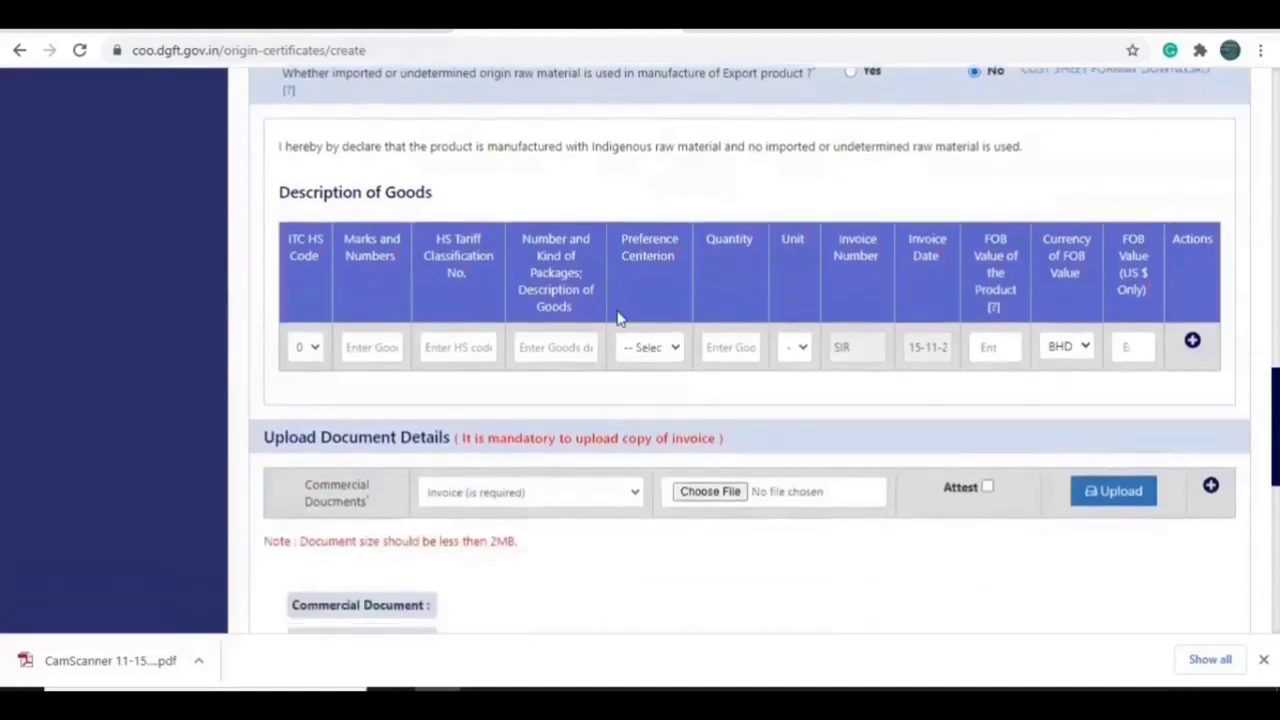
click(313, 350)
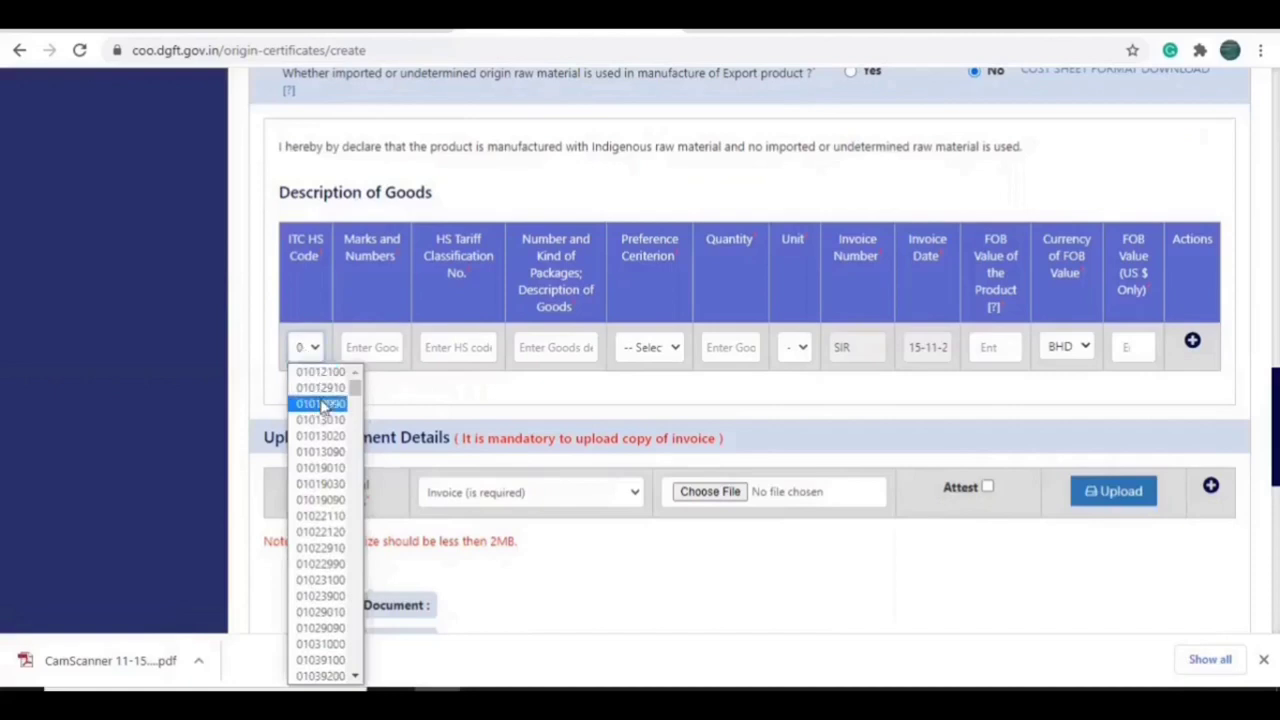
click(322, 404)
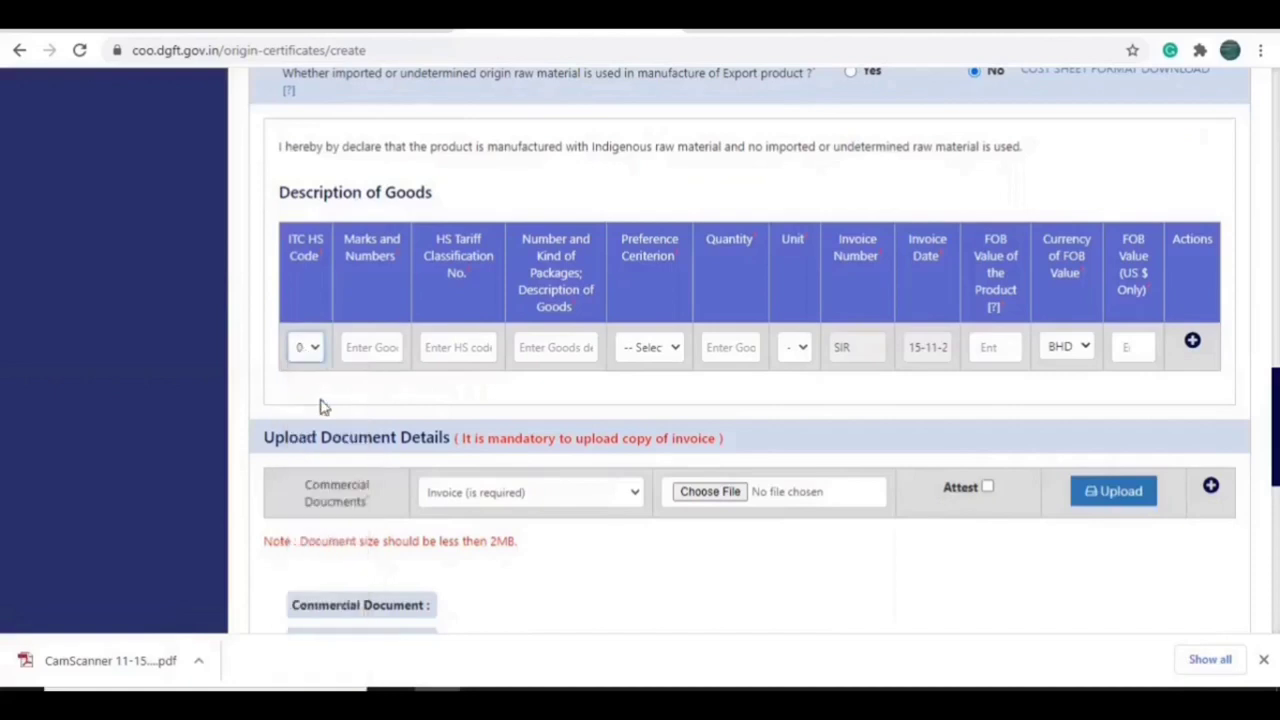
Step: Enter bike as the goods' marks and numbers and 1223 as the HS tariff classification number
click(376, 348)
text(N/M)
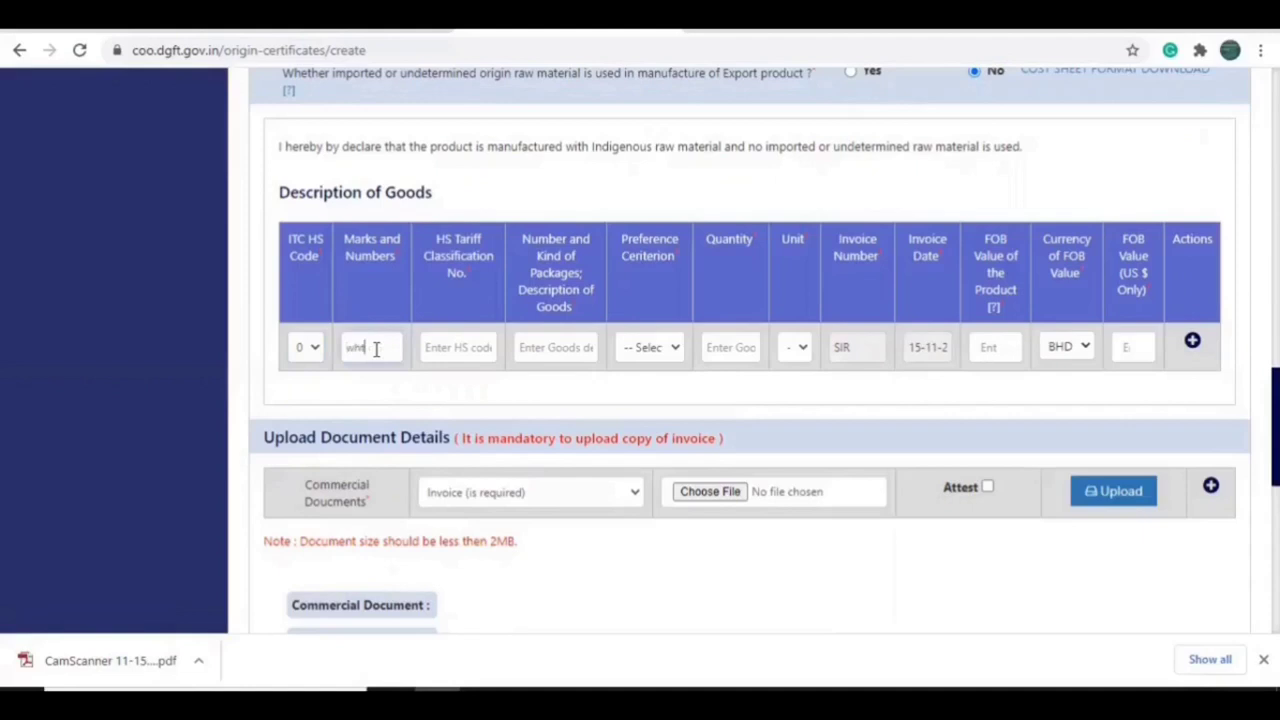
key(BackSpace)
key(BackSpace)
key(BackSpace)
text(bike)
text(1223)
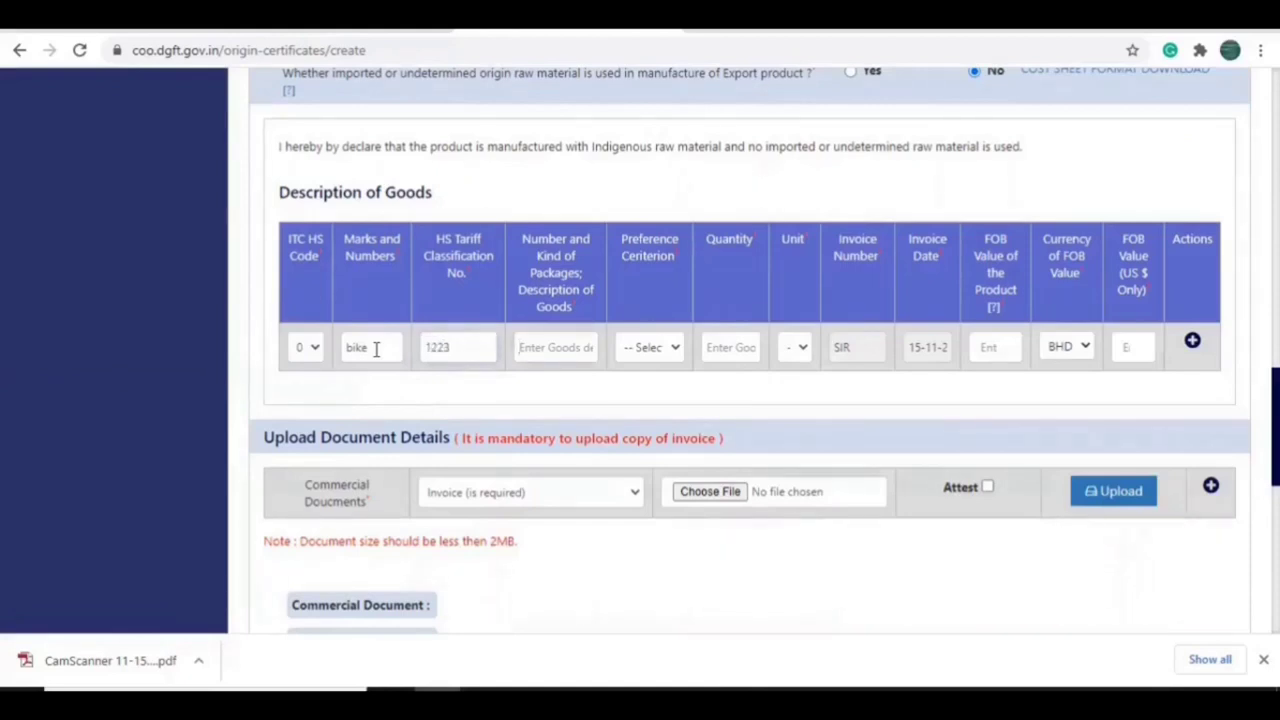
key(Tab)
Step: Set the goods' preference criterion to "INDIAN ORIGIN" and the quantity to 5000
click(671, 366)
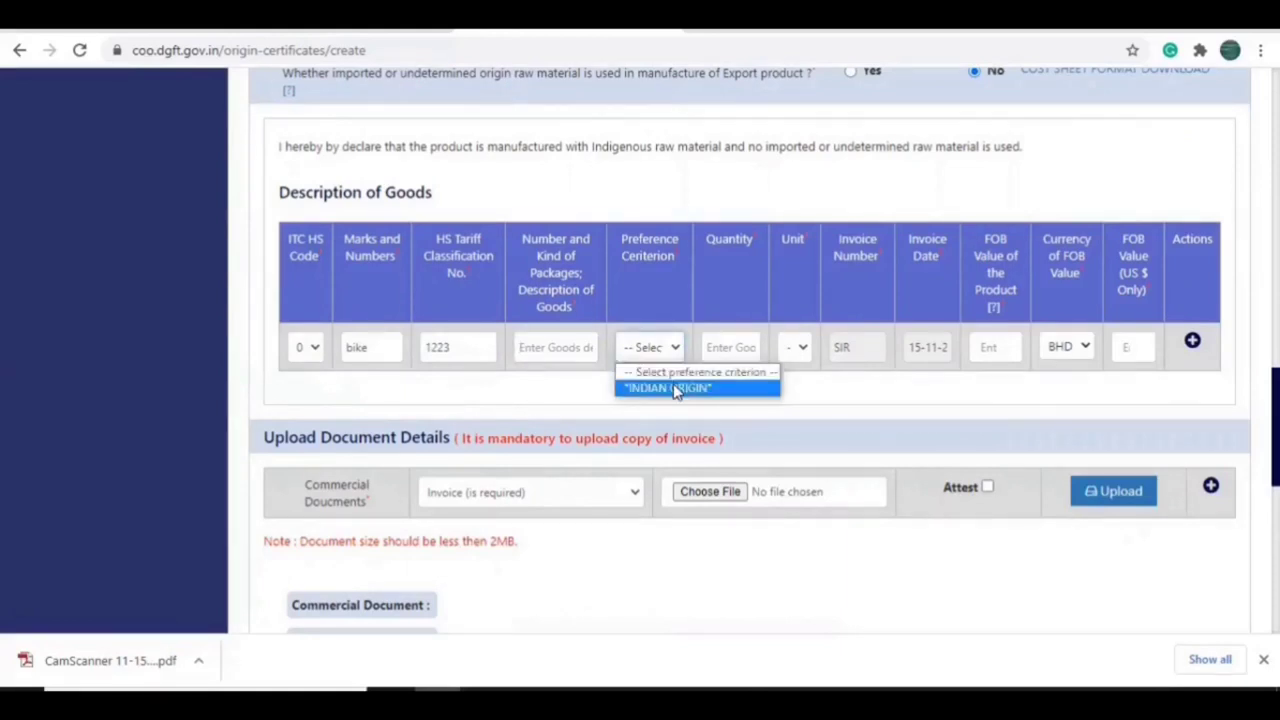
click(670, 388)
click(745, 343)
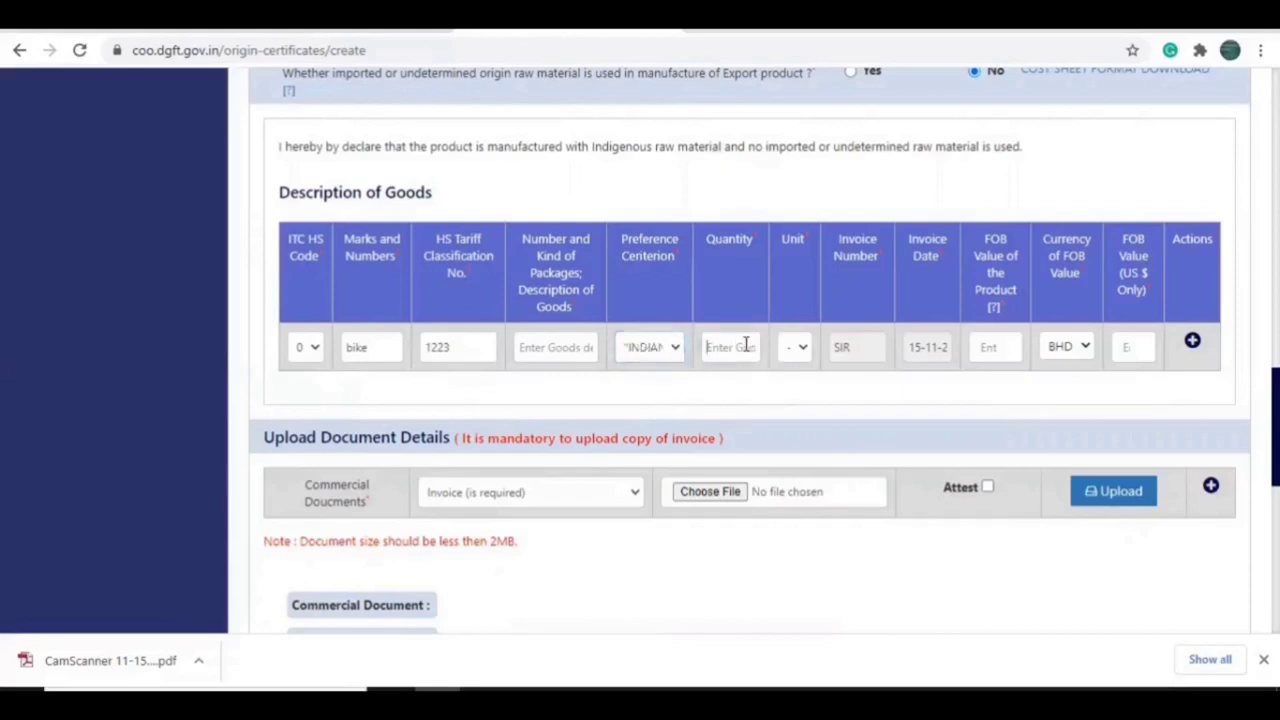
text(5000)
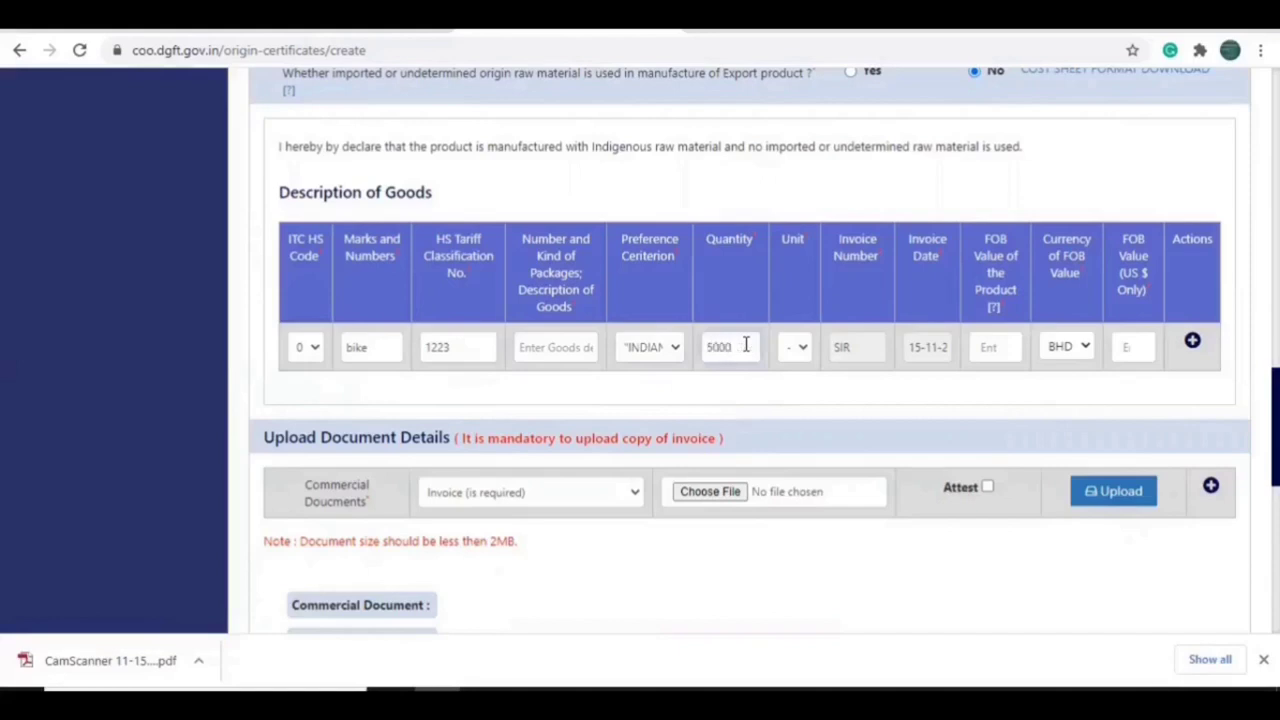
Step: Review the unit options and the invoice number, invoice date and product FOB value fields of the goods row
click(797, 348)
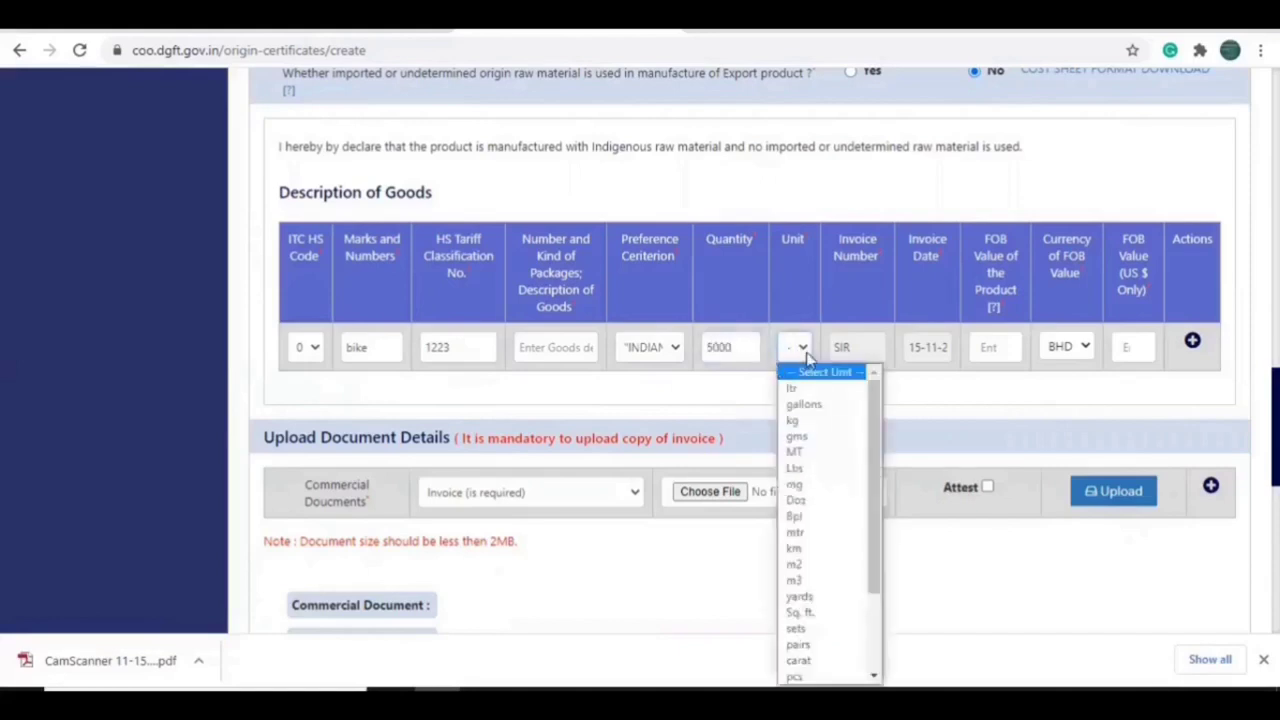
click(808, 358)
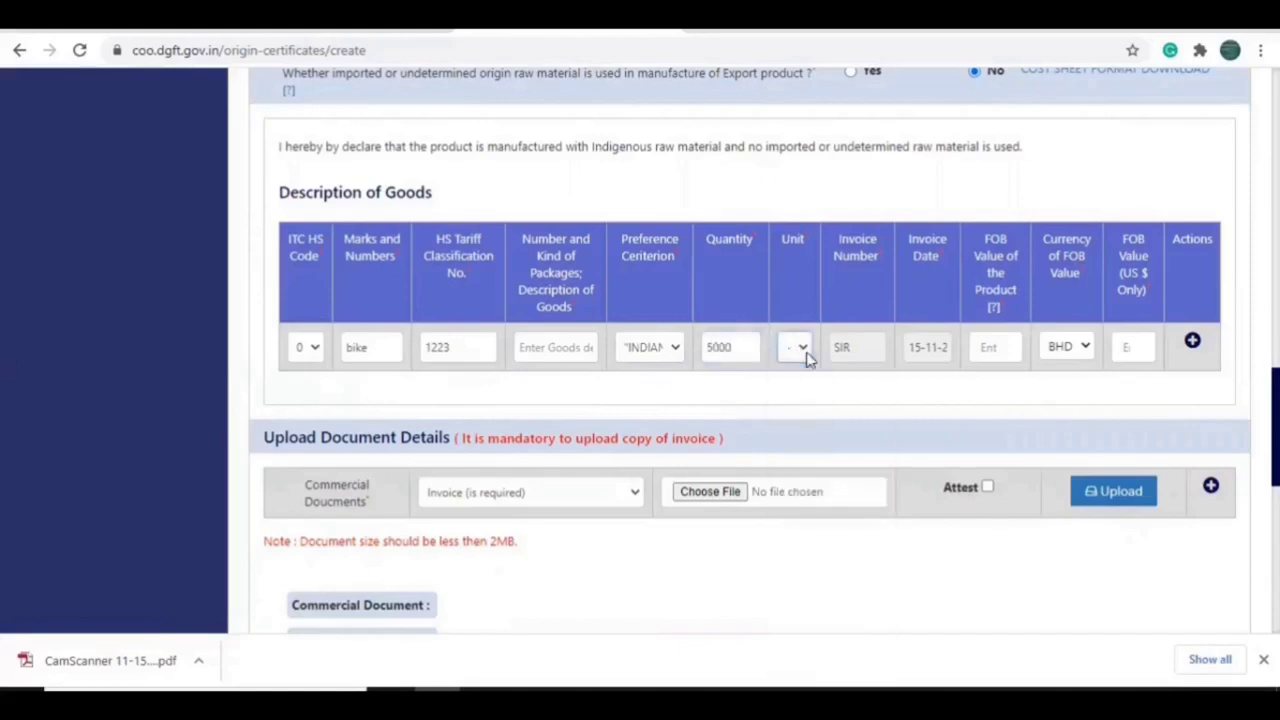
double_click(858, 345)
click(926, 357)
drag(929, 347, 983, 347)
click(983, 347)
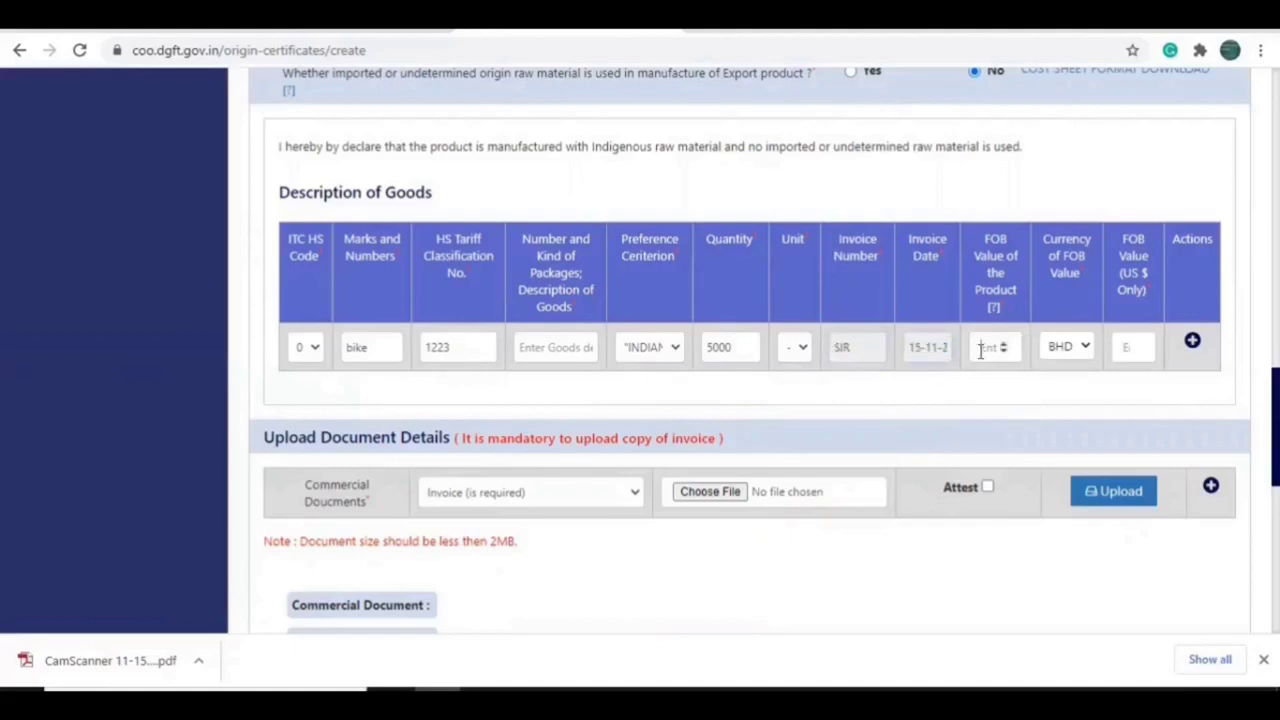
Step: Look at the FOB currency options and enter 1 as the goods' FOB value in US dollars
click(1066, 350)
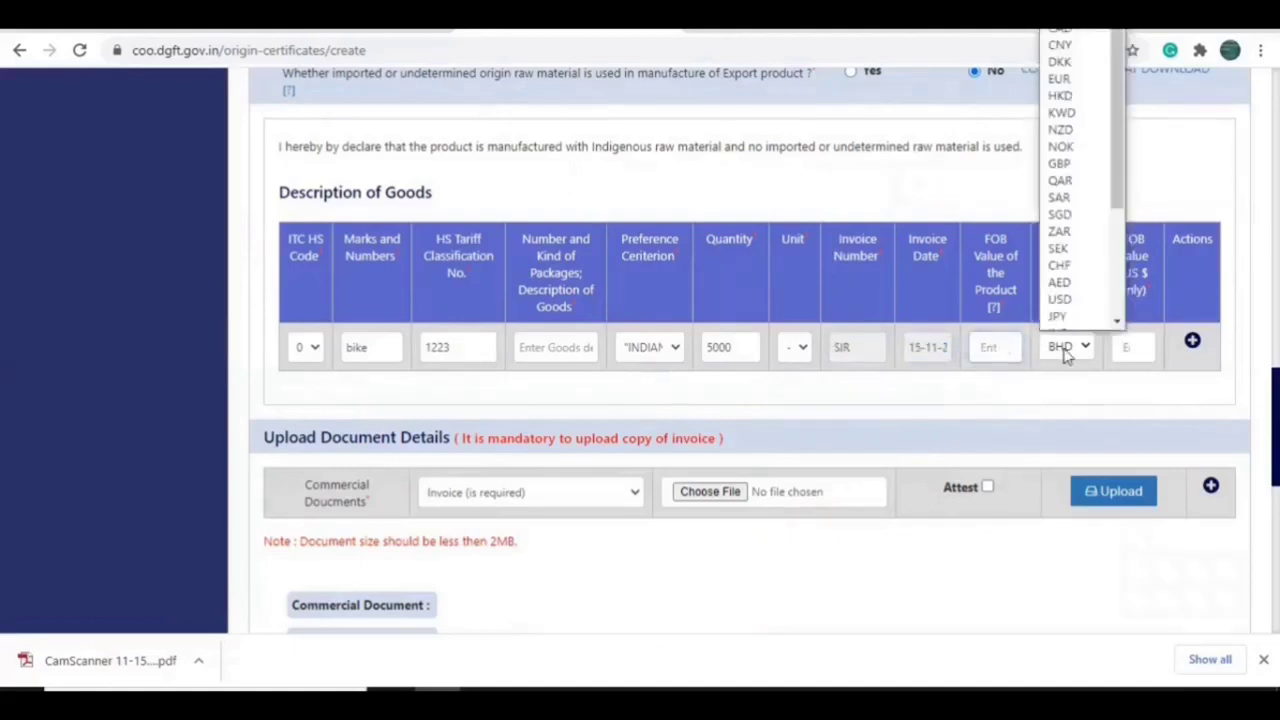
click(1130, 346)
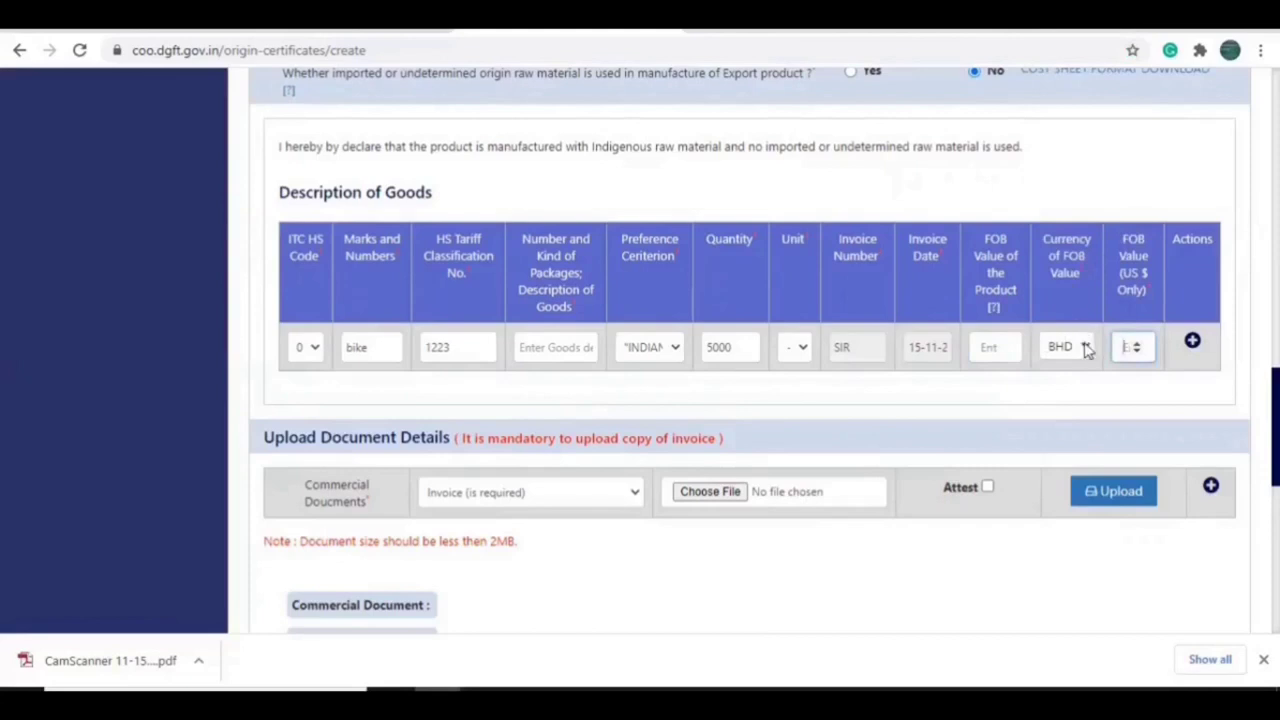
click(1087, 348)
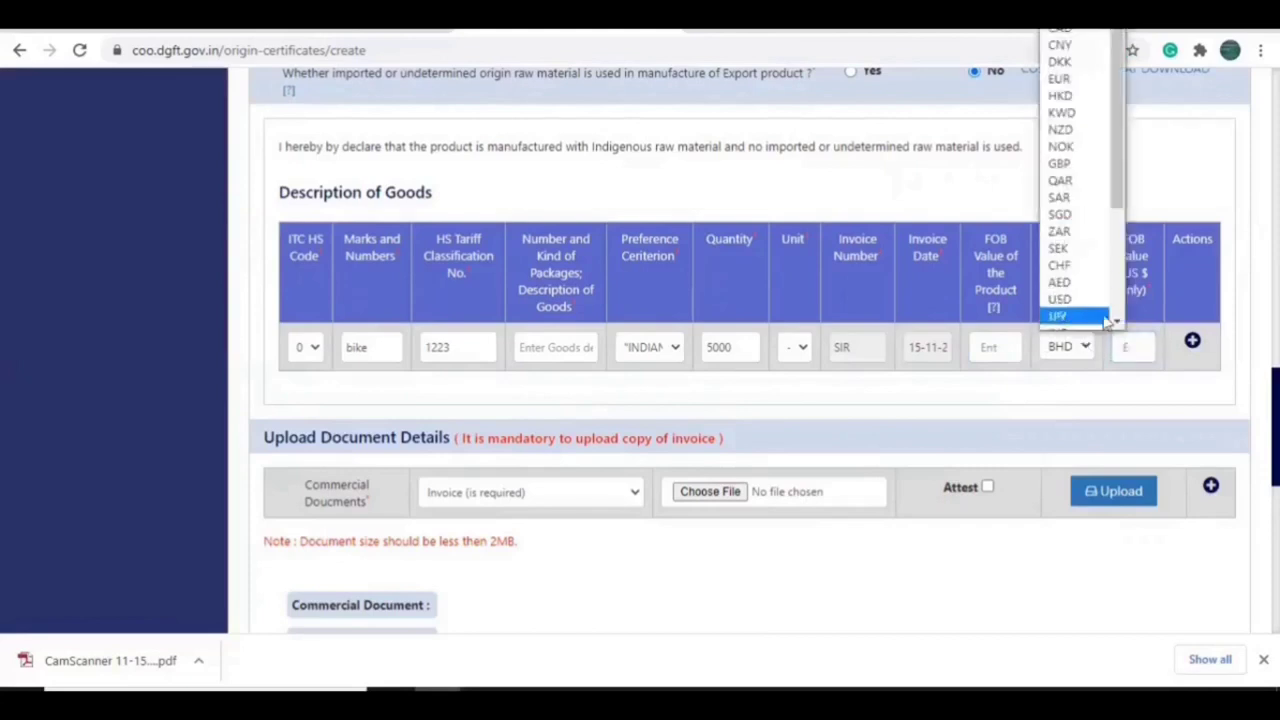
click(1132, 346)
text(1)
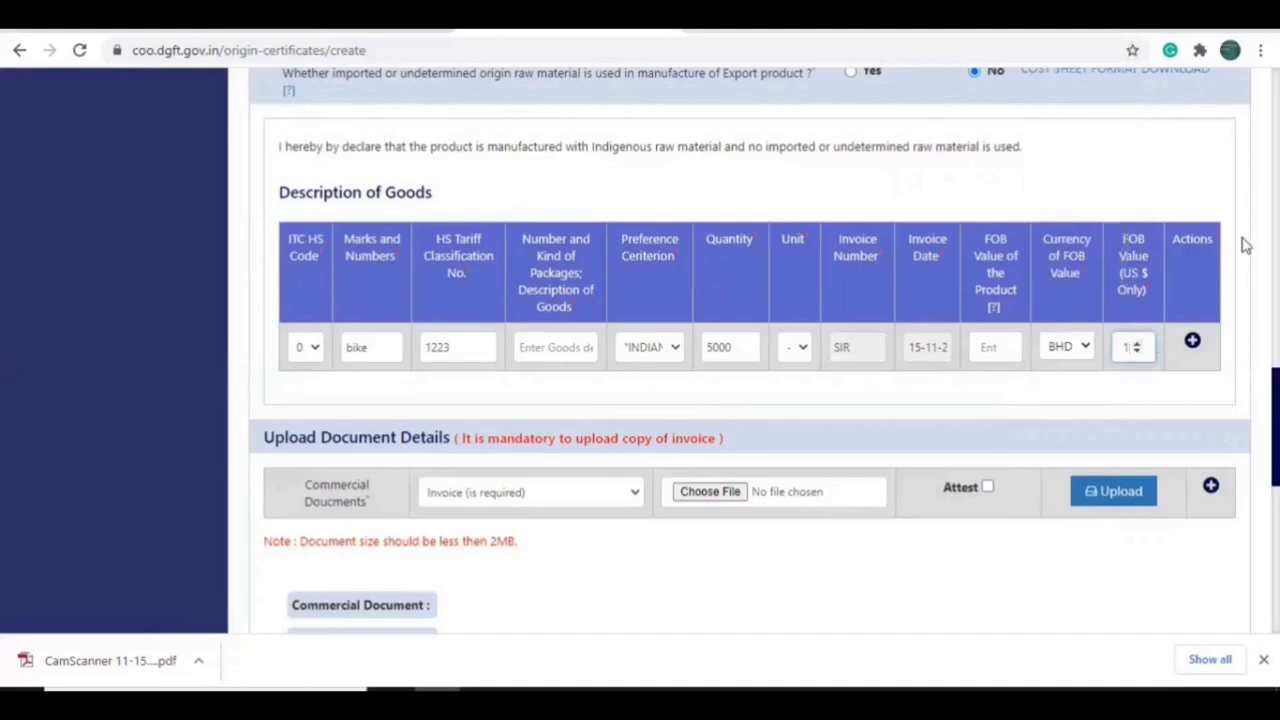
Step: Review the document upload details, the exporter comments field and the declaration by the exporter
scroll(690, 403, down, 2)
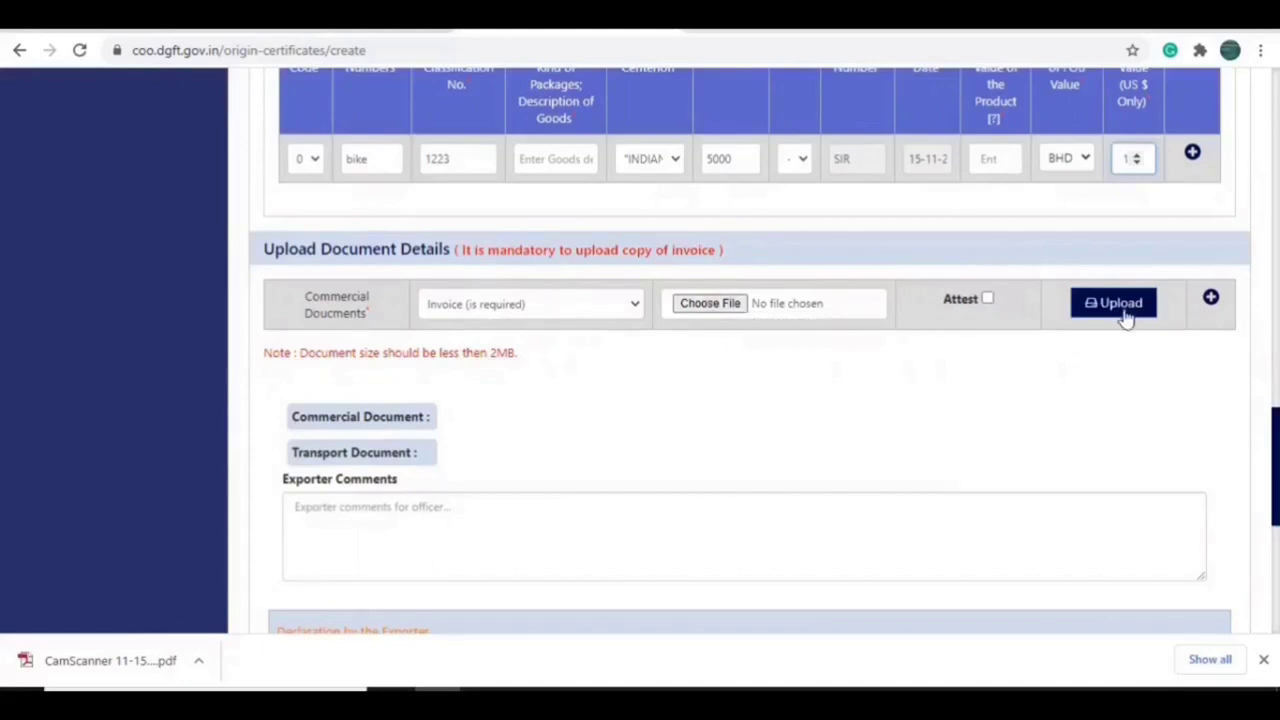
click(524, 534)
scroll(740, 400, down, 3)
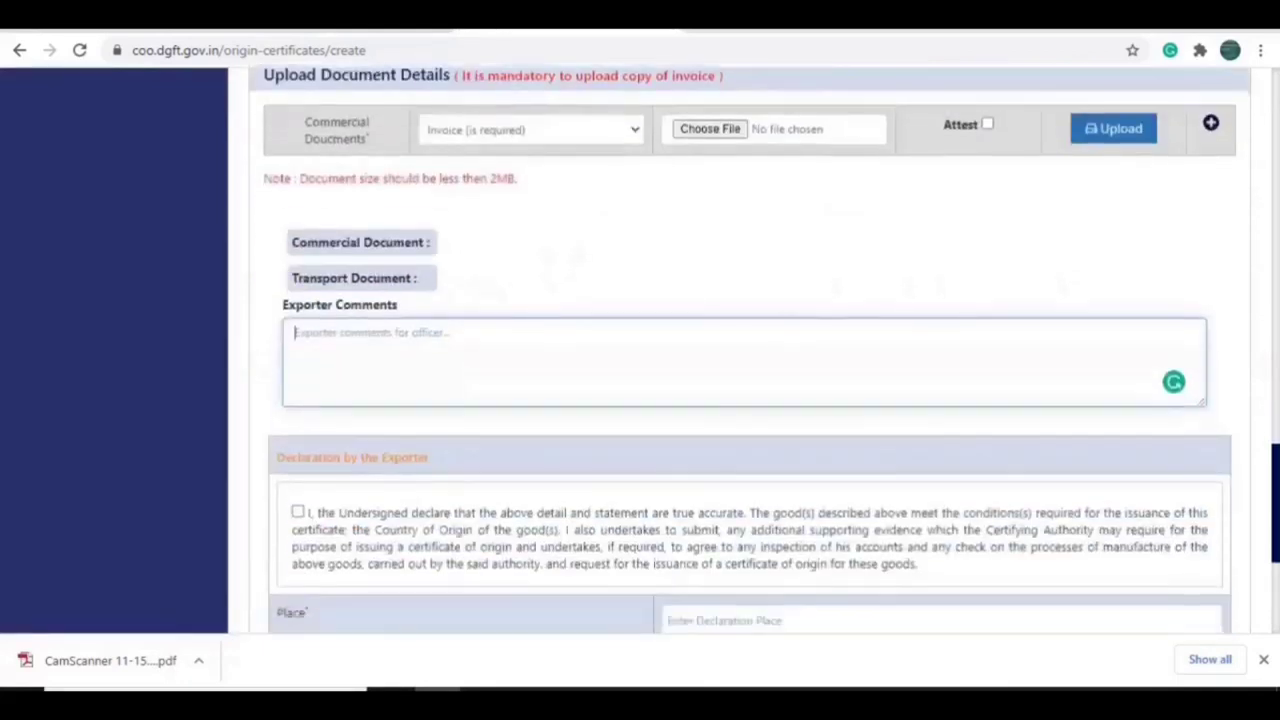
scroll(1006, 491, down, 1)
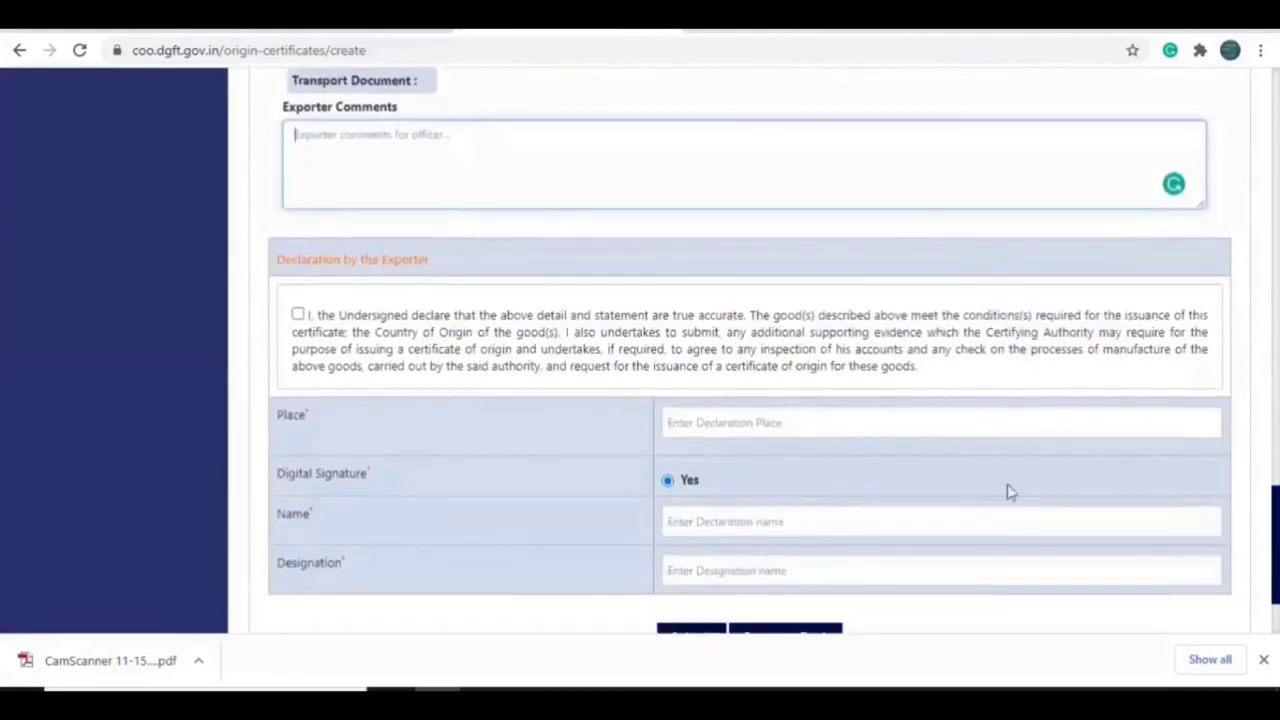
Step: Enter mumbai as the place in the exporter's declaration
click(780, 425)
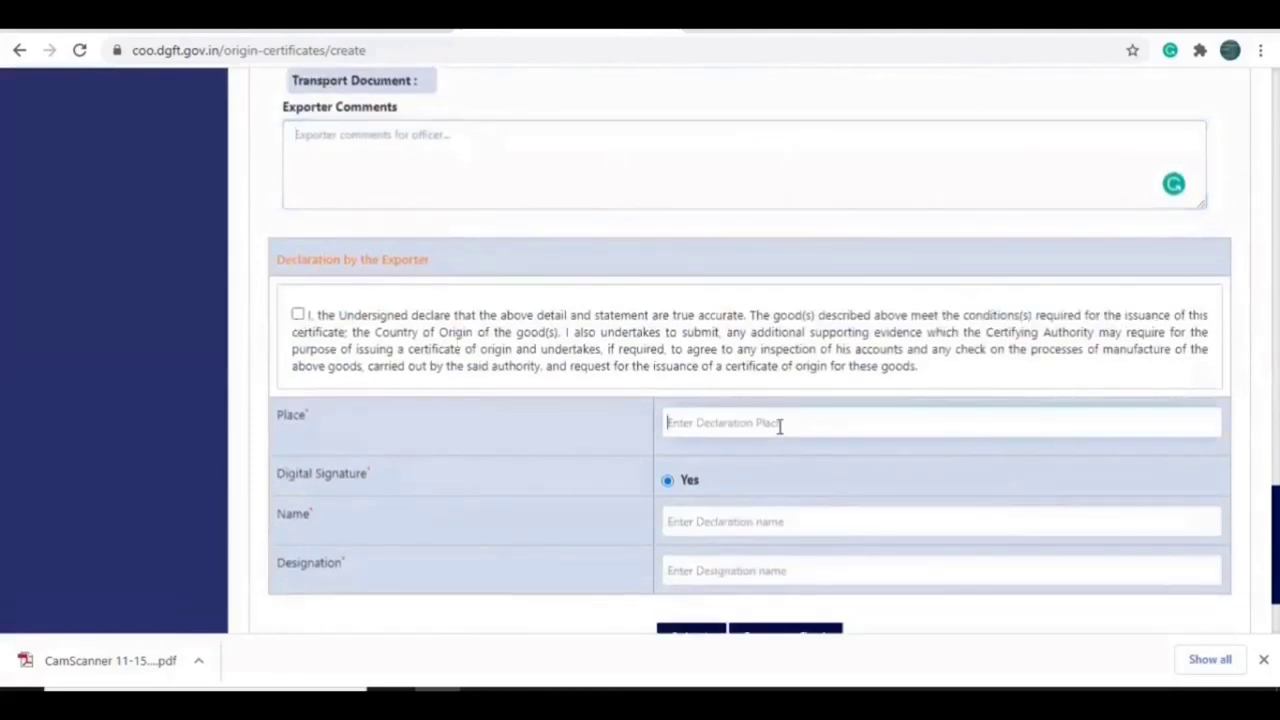
text(mumbai)
double_click(703, 425)
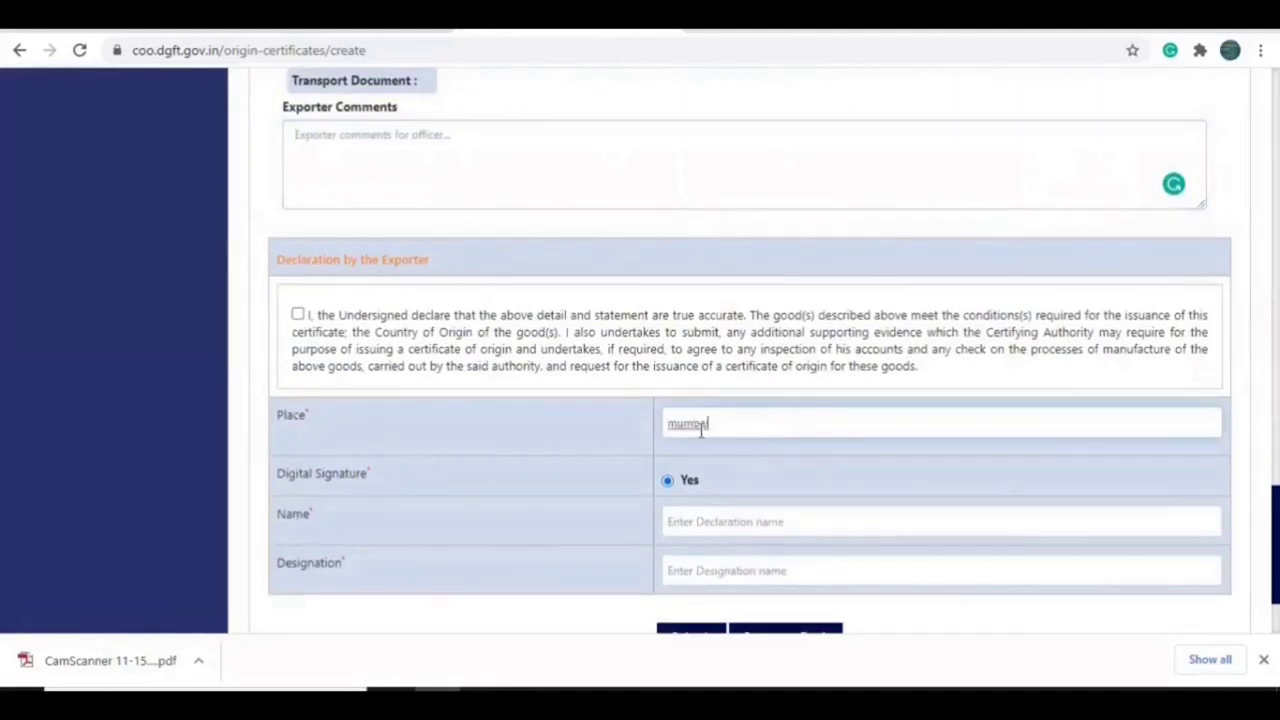
Step: Clear the place in the exporter's declaration and look over the name, designation and submission options
click(714, 425)
key(BackSpace)
key(BackSpace)
key(BackSpace)
key(BackSpace)
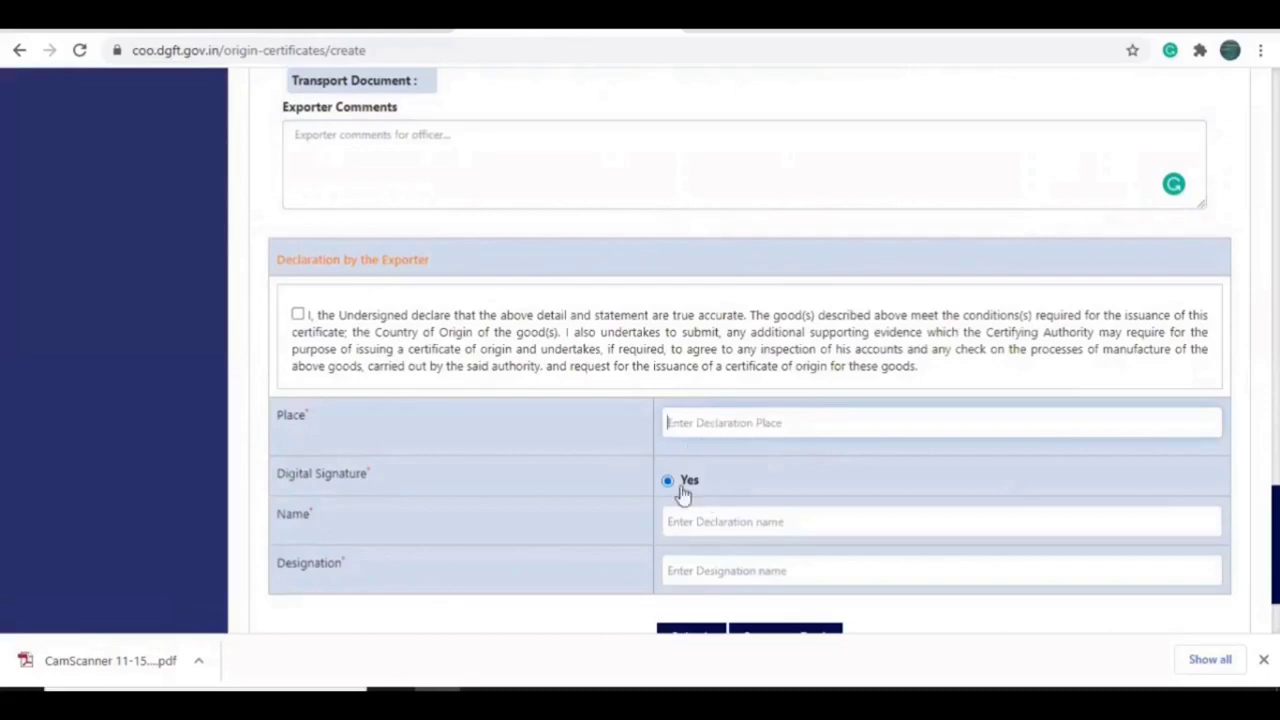
click(710, 521)
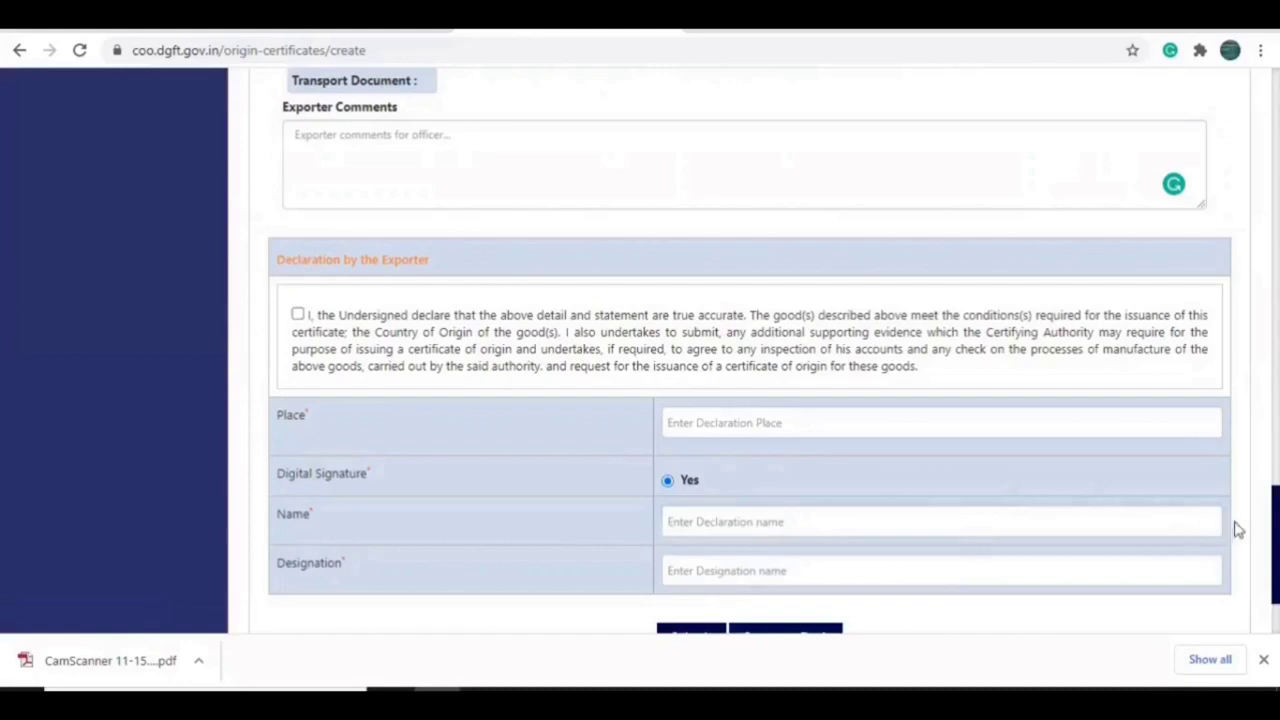
scroll(870, 538, down, 3)
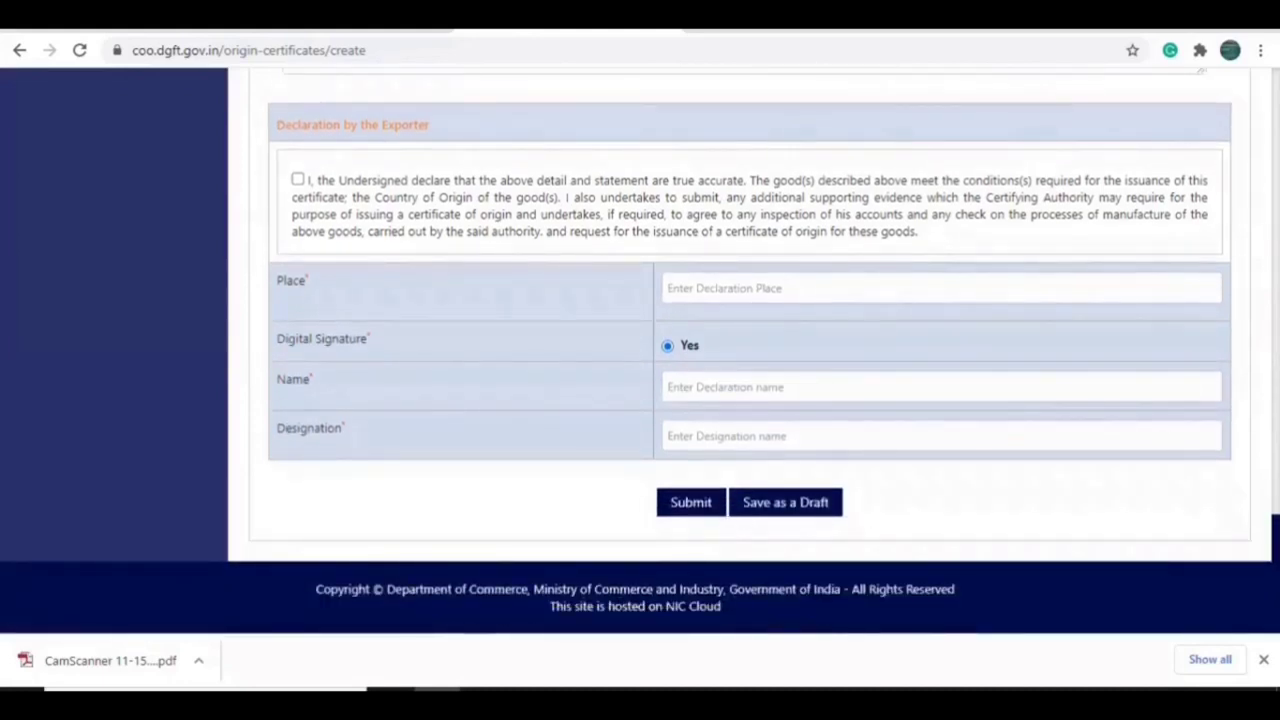
Step: Answer Yes to whether imported or undetermined origin raw material is used in manufacture of the export product
scroll(1220, 353, up, 7)
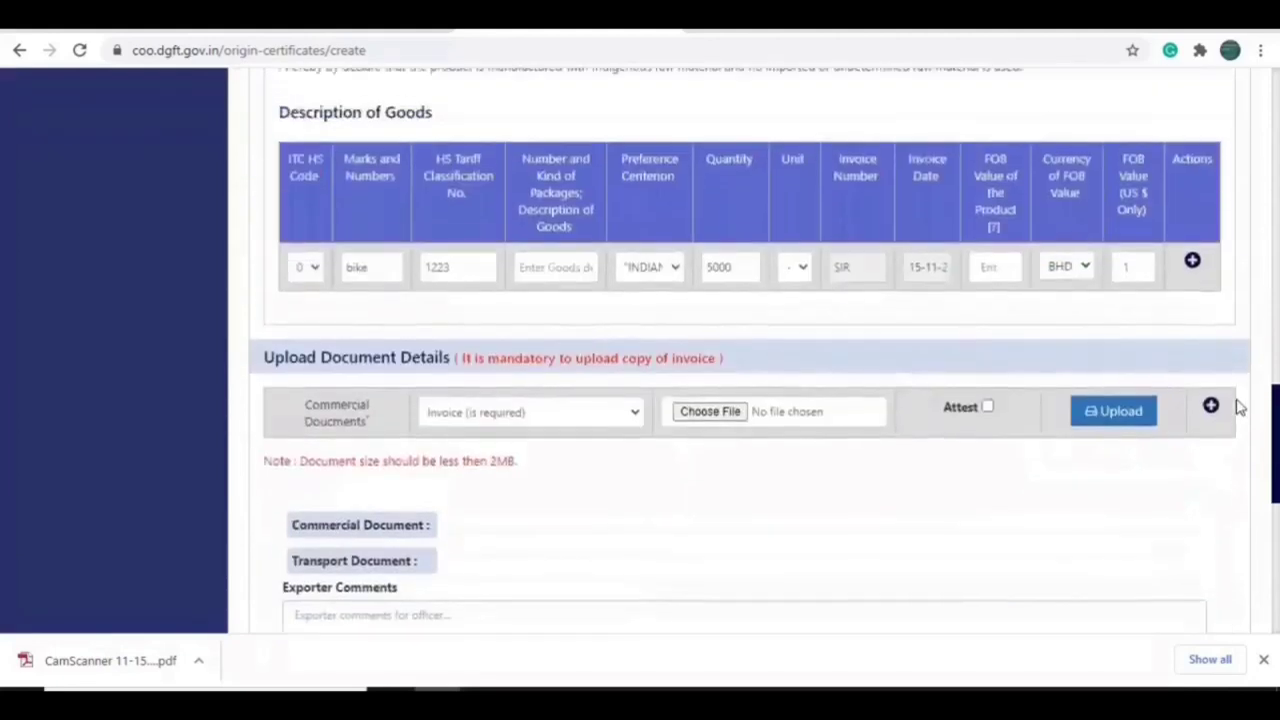
scroll(1220, 353, up, 2)
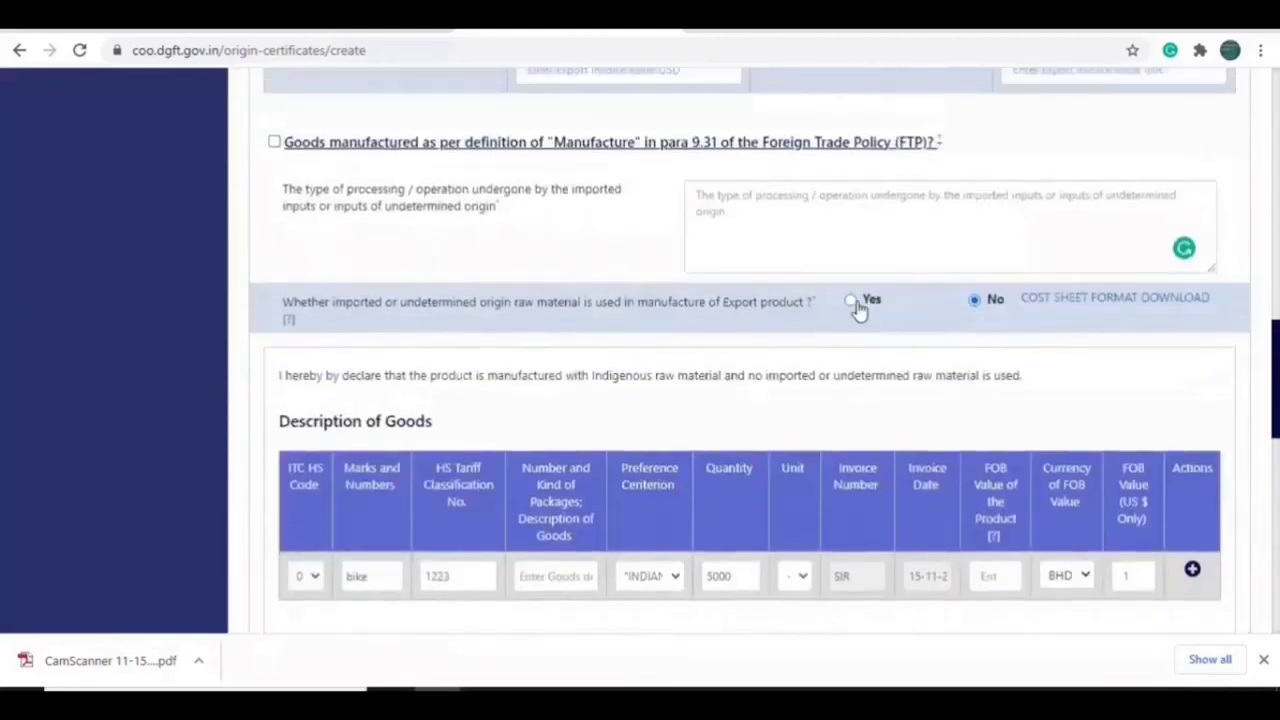
click(852, 302)
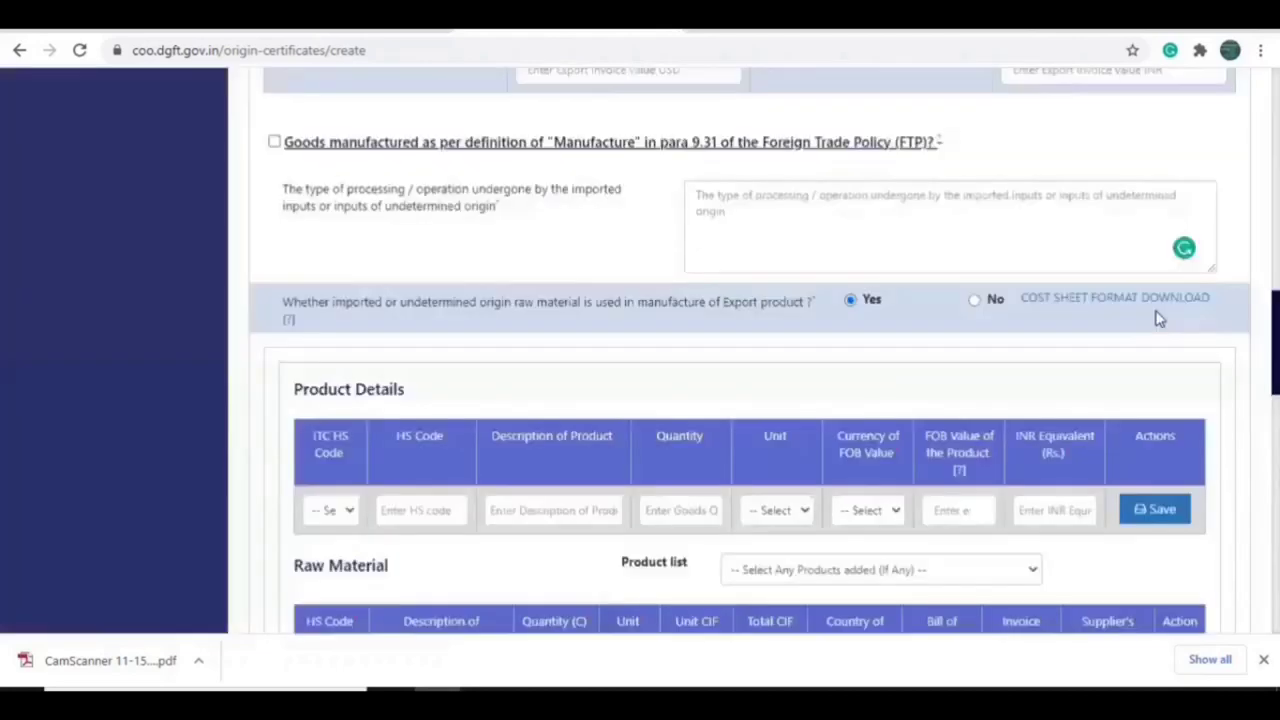
Step: Review the product details and raw material sections, including the product list options and the raw material entry fields
scroll(750, 350, down, 3)
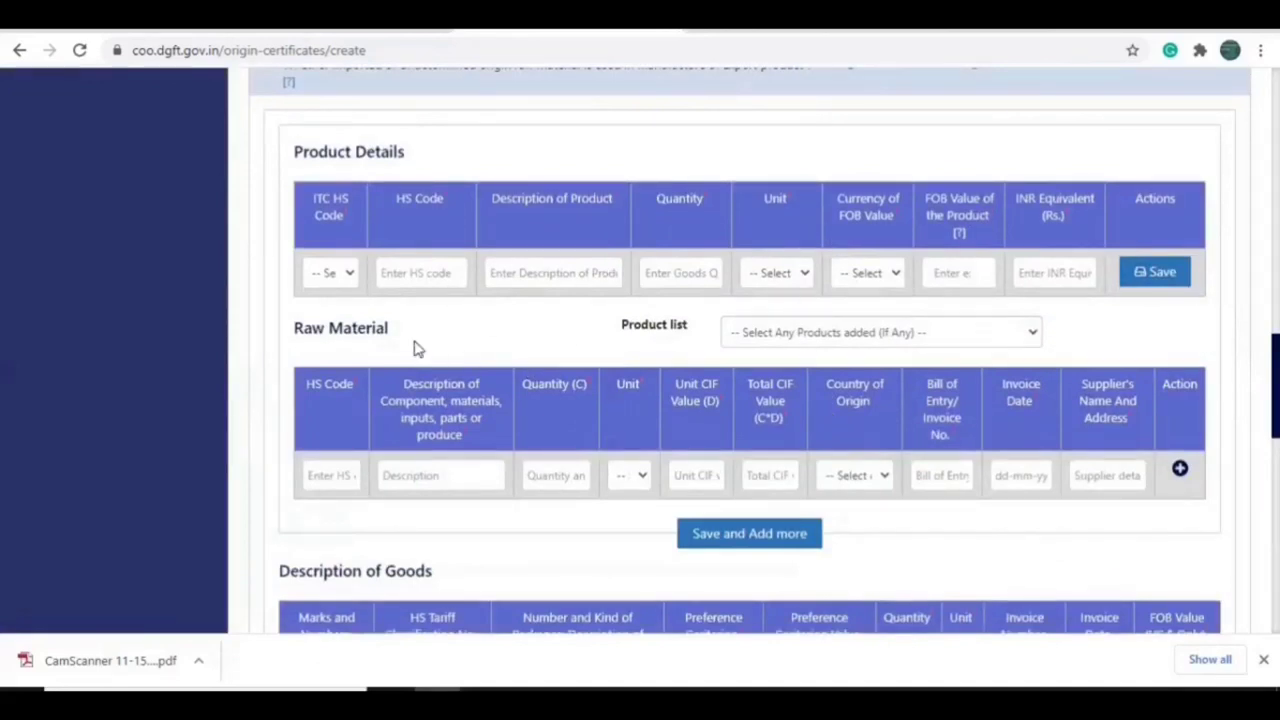
drag(392, 335, 295, 343)
click(856, 334)
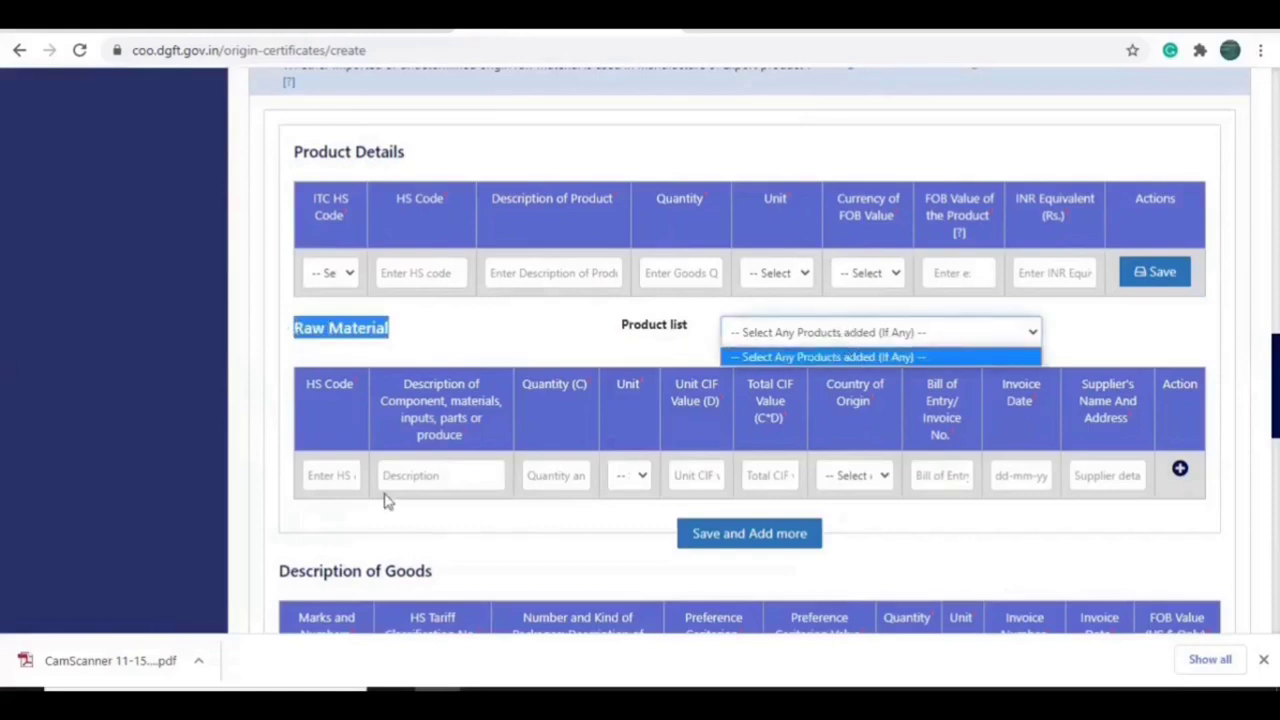
click(345, 477)
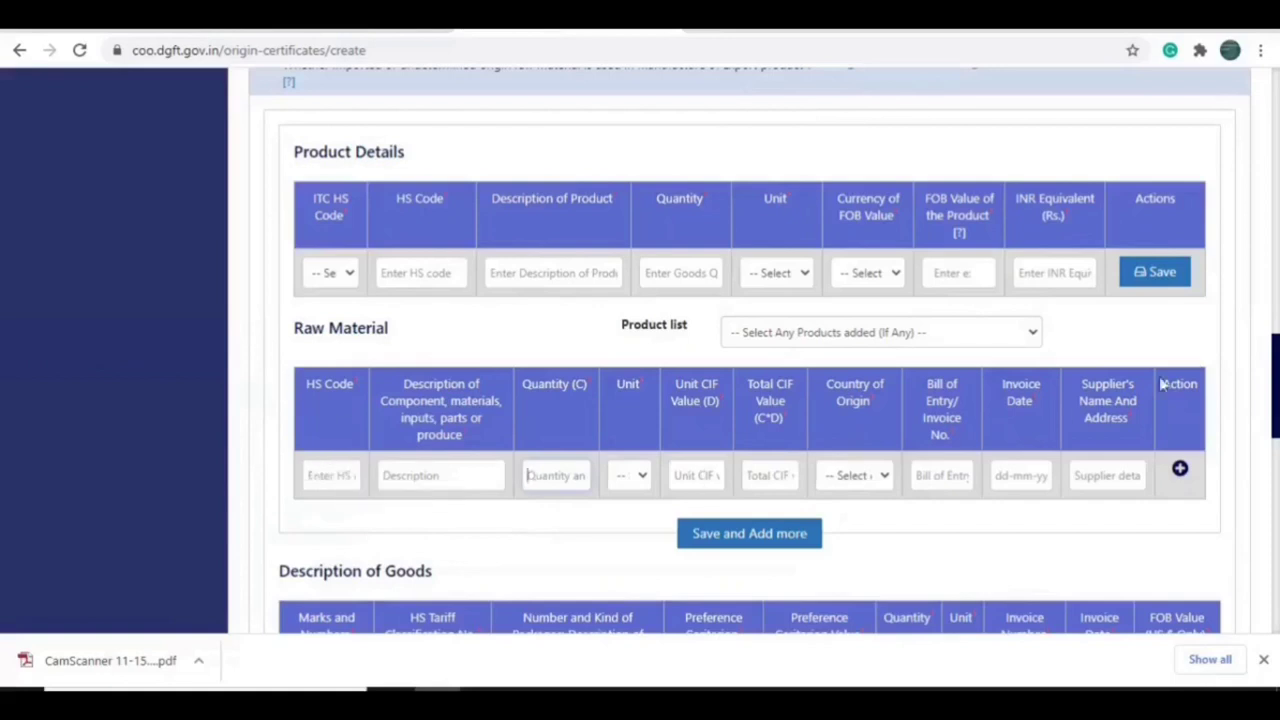
Step: Review the rest of the application form, including goods description, document upload, declaration, exporter and importer, route, transport and invoice details
scroll(750, 350, down, 3)
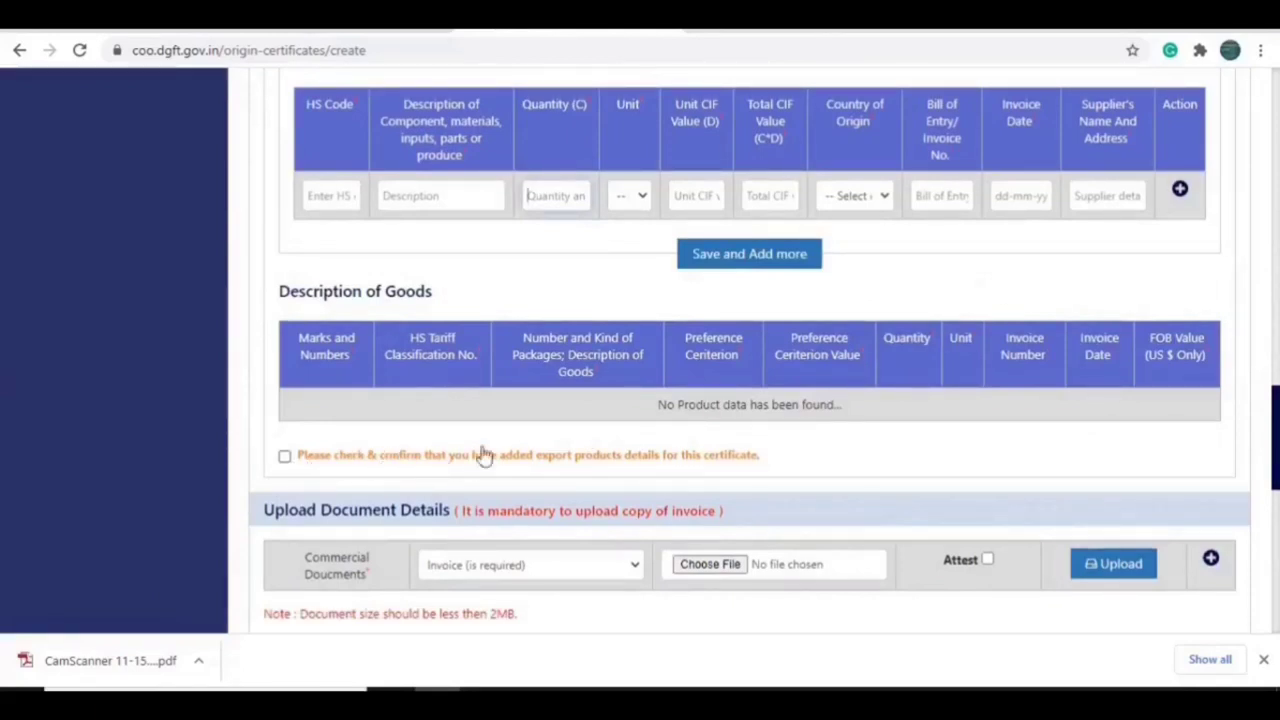
scroll(750, 350, down, 4)
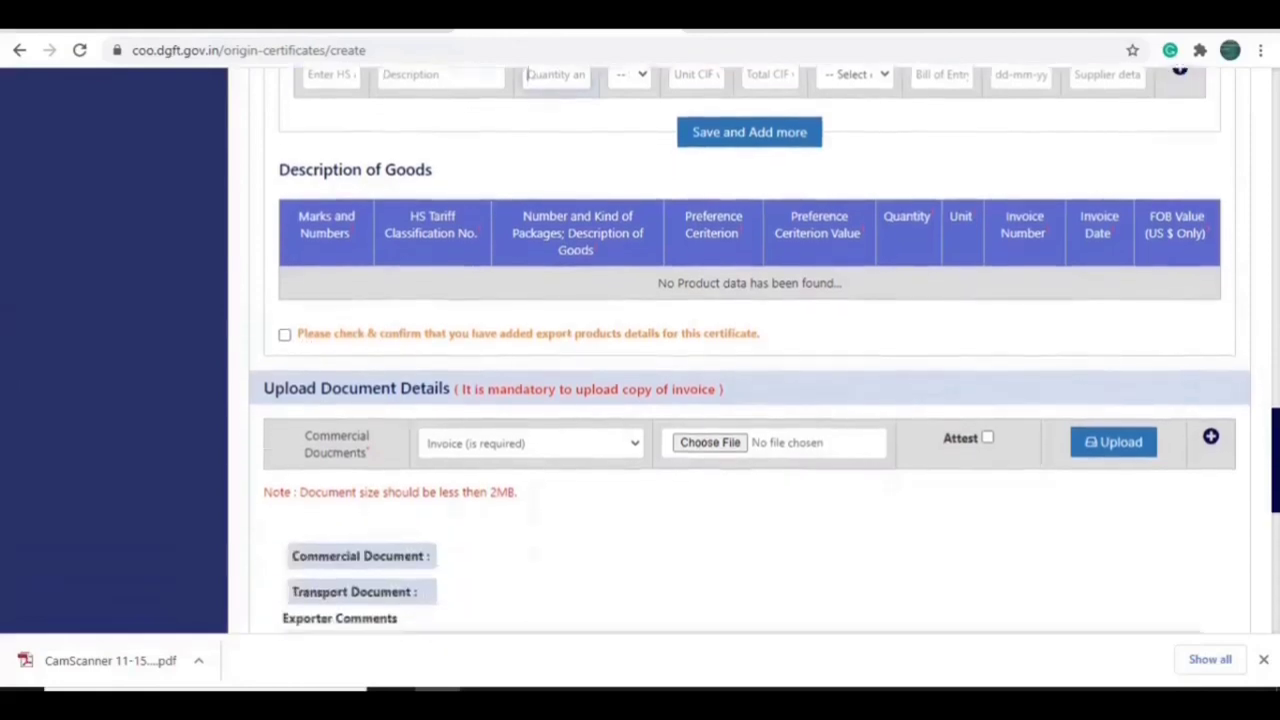
scroll(1240, 400, down, 3)
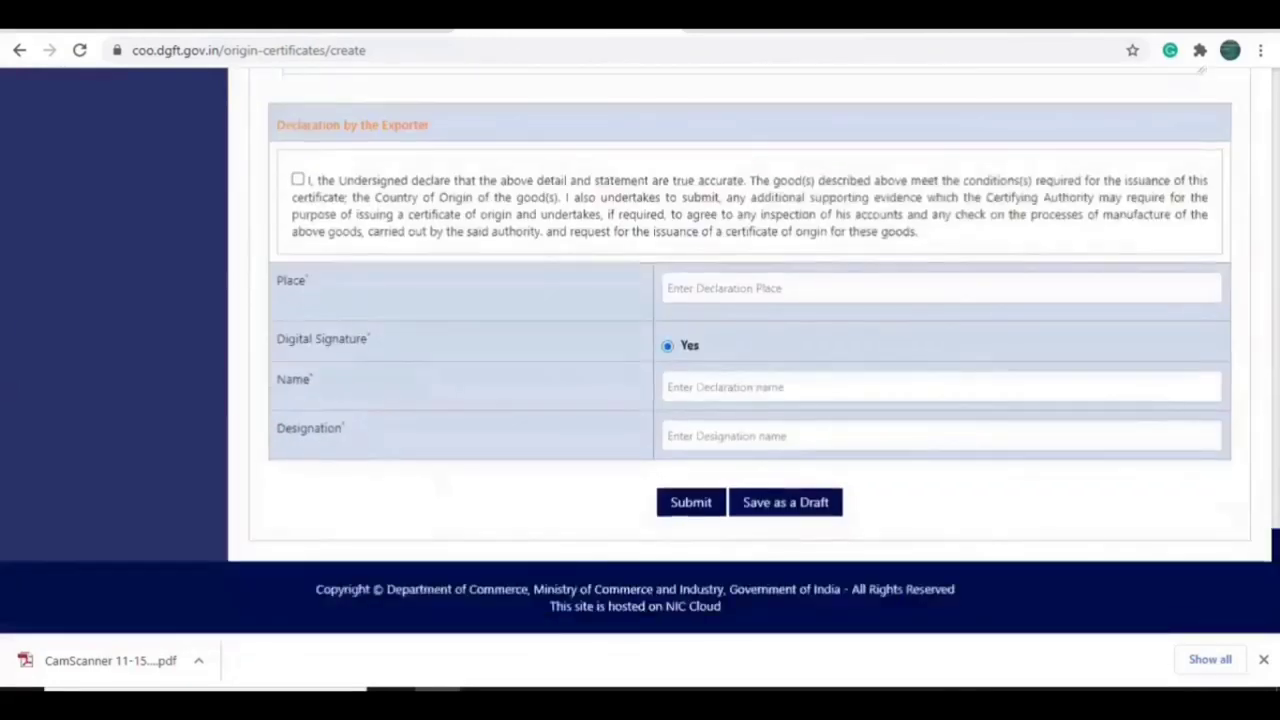
scroll(1243, 400, up, 15)
scroll(1213, 300, down, 3)
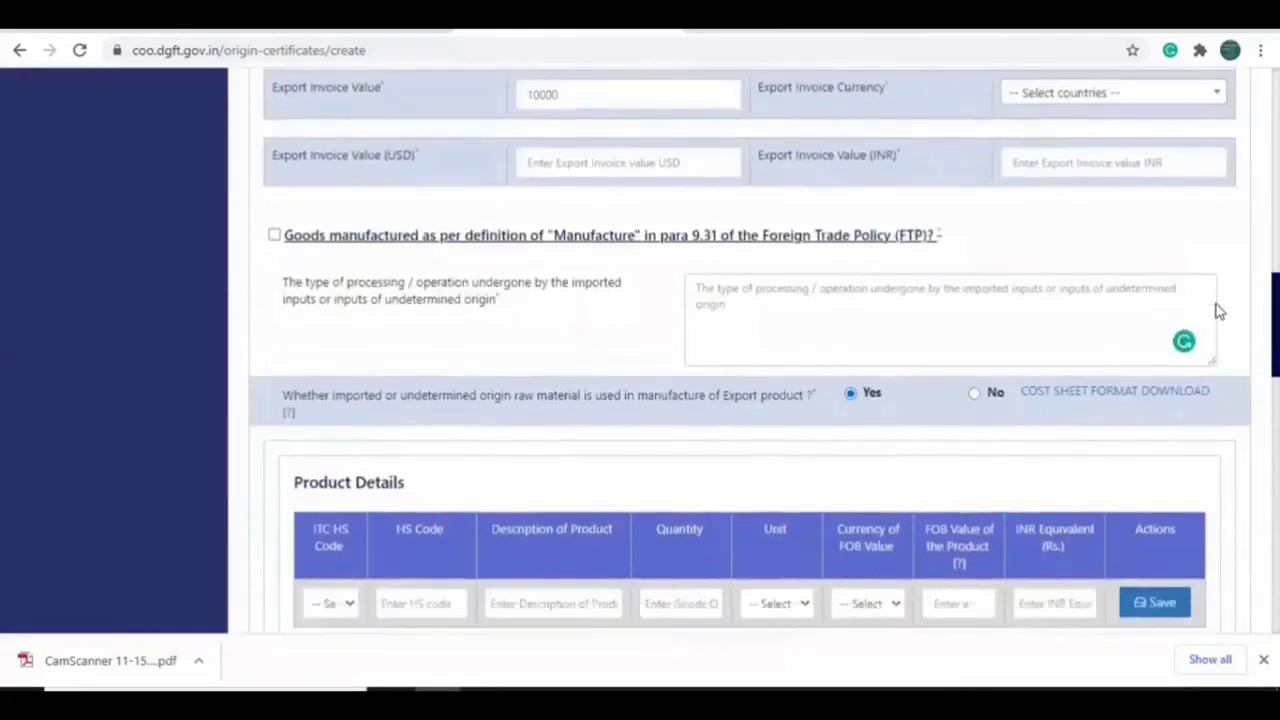
scroll(1228, 300, up, 5)
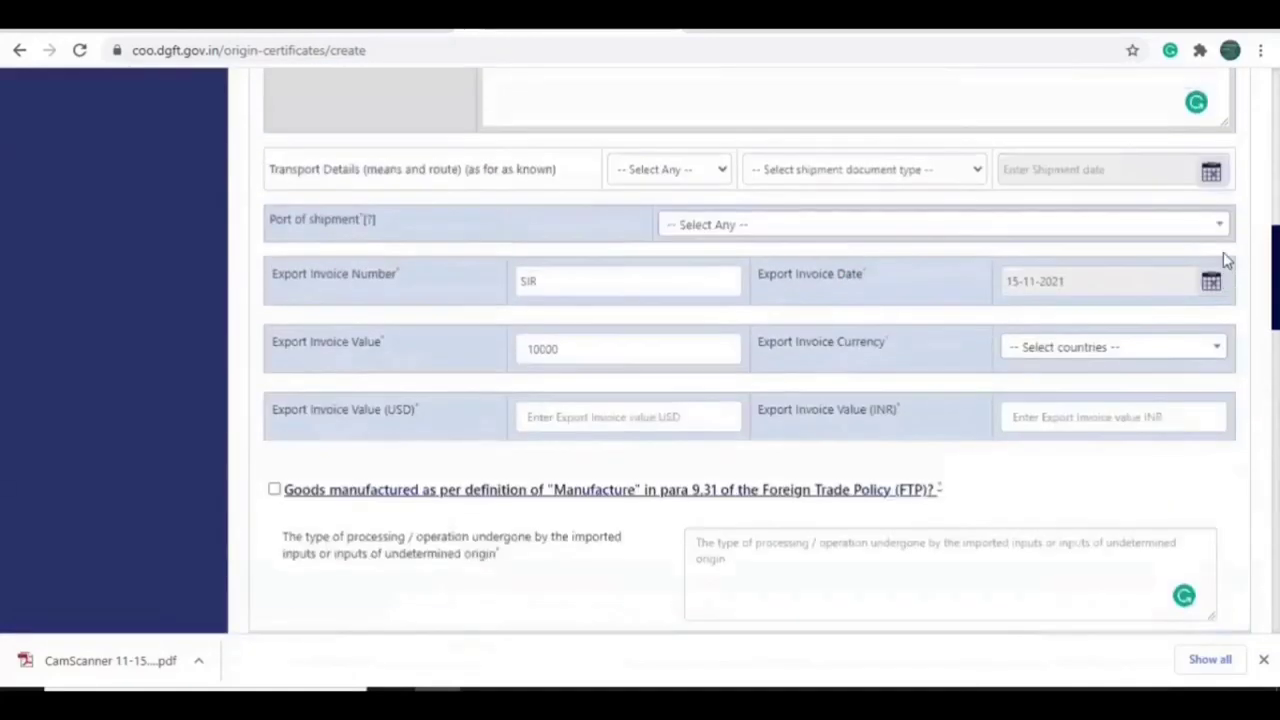
scroll(1223, 252, up, 3)
scroll(1220, 197, up, 1)
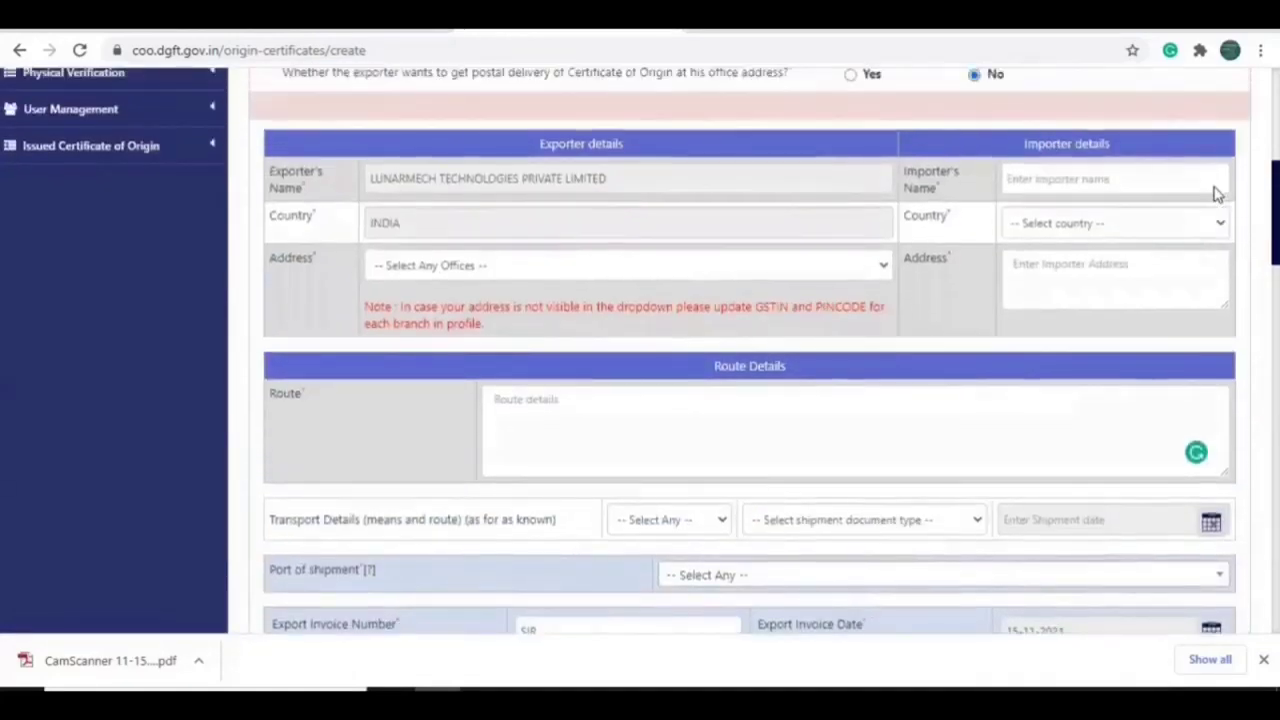
scroll(750, 350, up, 1)
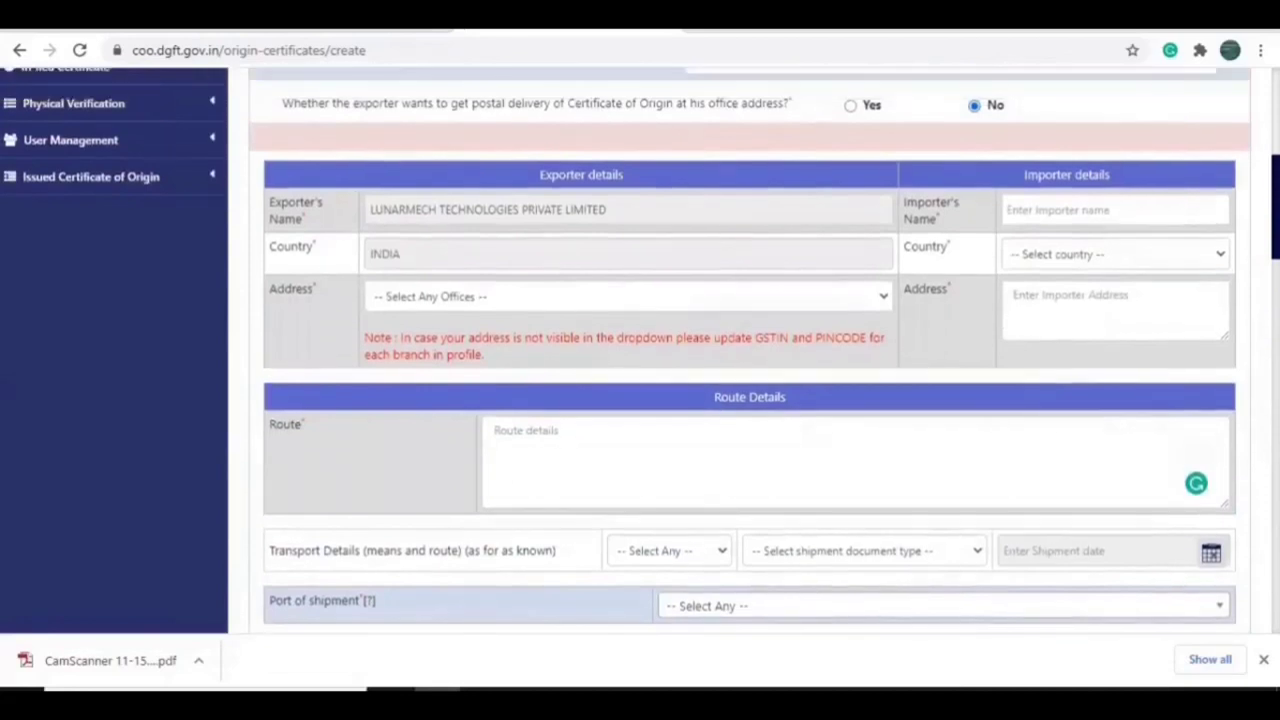
scroll(750, 350, down, 3)
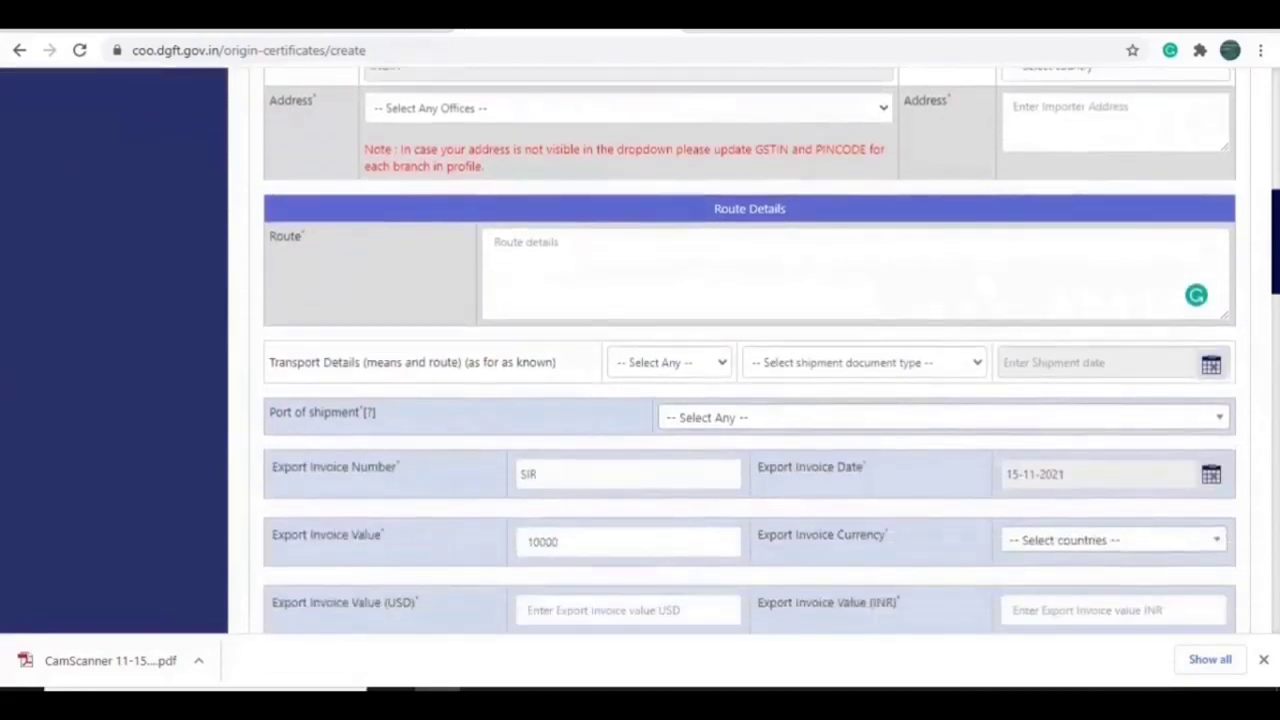
scroll(750, 350, down, 5)
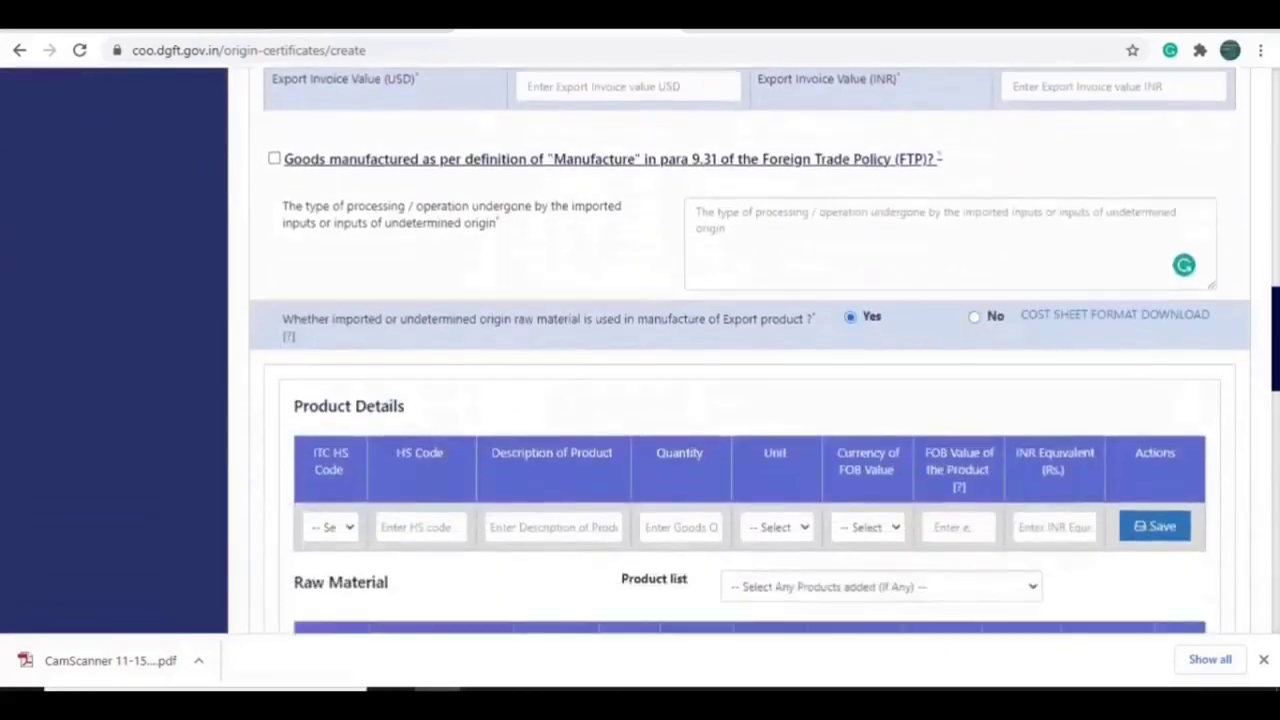